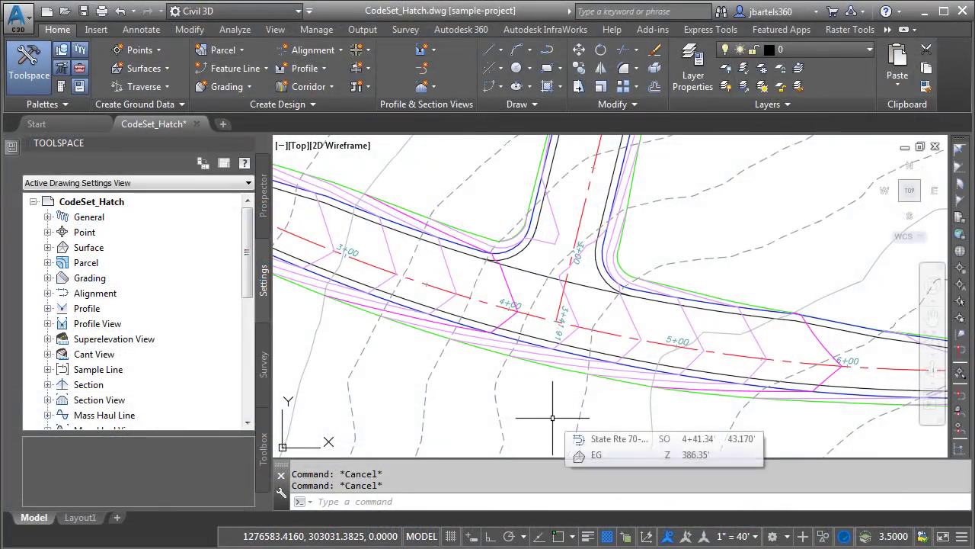
Switch the Roadway_Model corridor's code set style to ADSK-WORKING.
scroll(525, 289, up, 2)
middle_drag(525, 288, 519, 317)
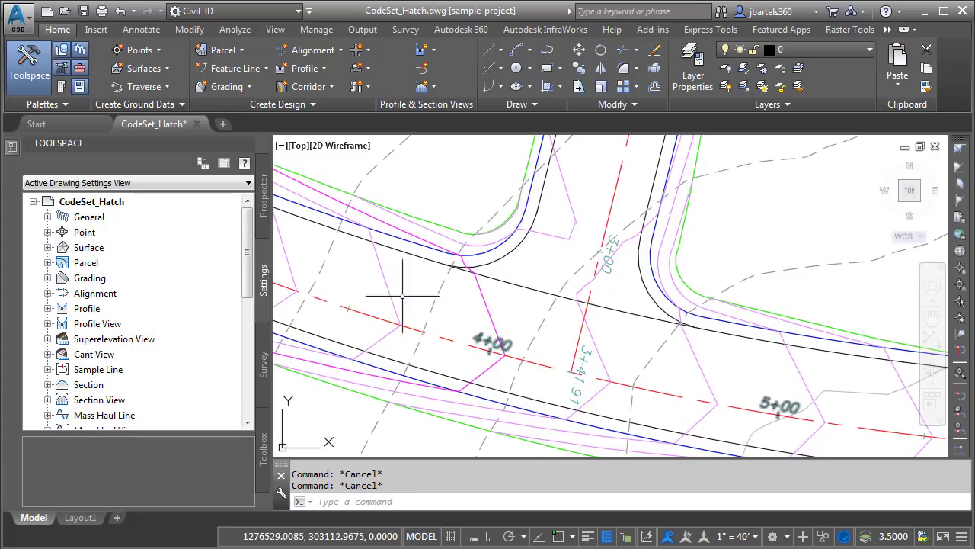
scroll(472, 255, up, 2)
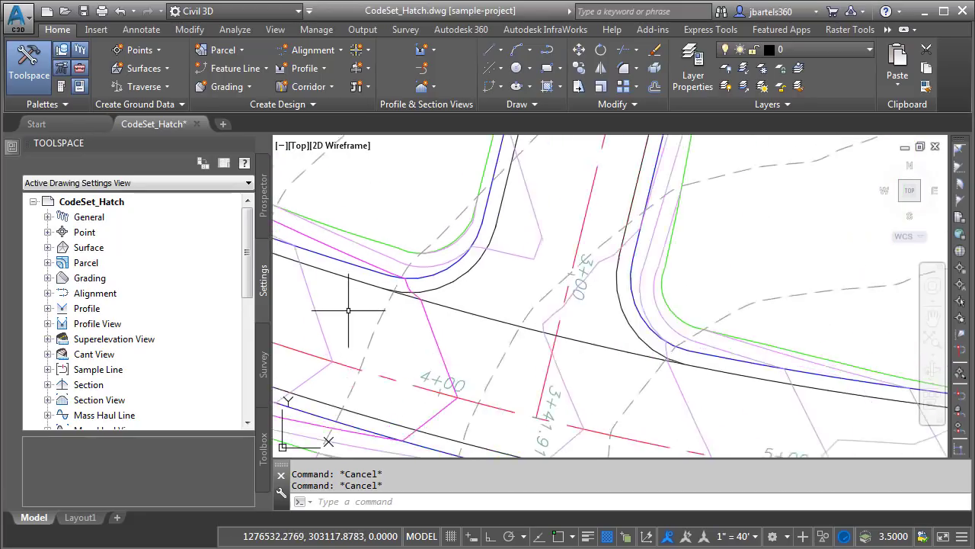
scroll(348, 308, down, 3)
middle_drag(349, 311, 438, 259)
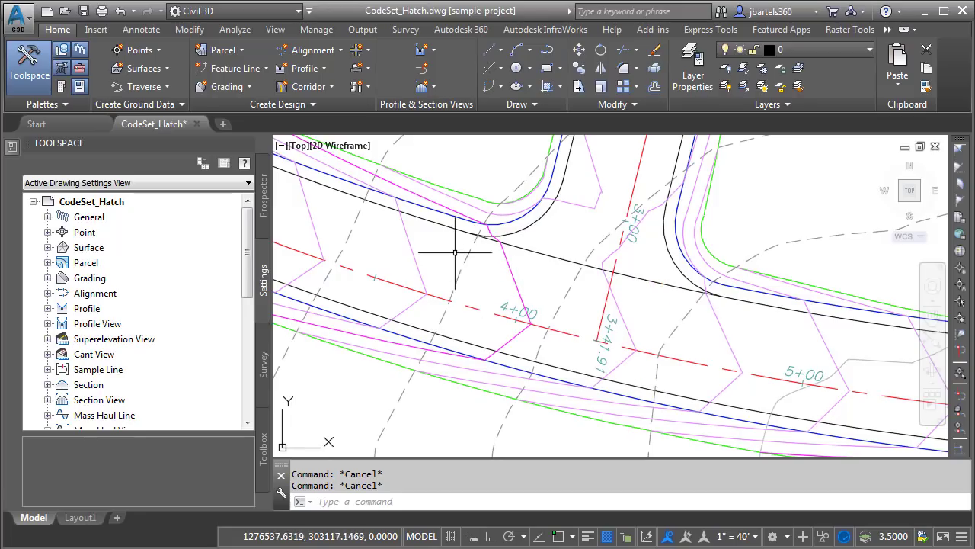
click(444, 225)
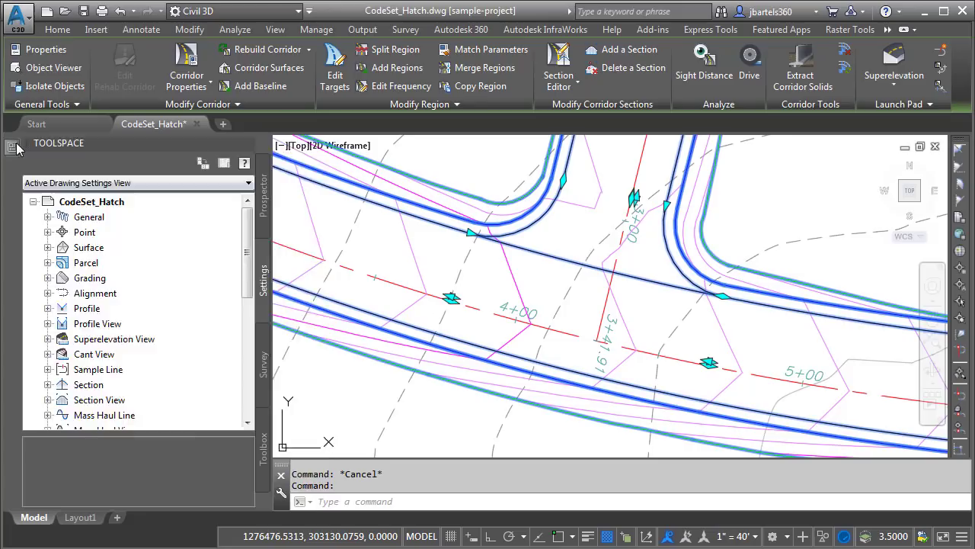
key(ctrl+1)
click(294, 389)
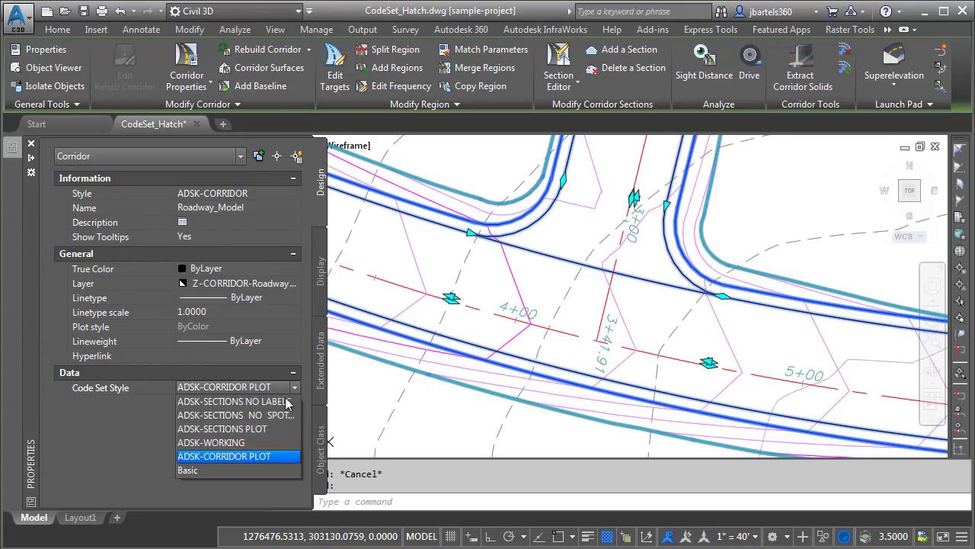
click(233, 442)
key(ctrl+1)
key(Escape)
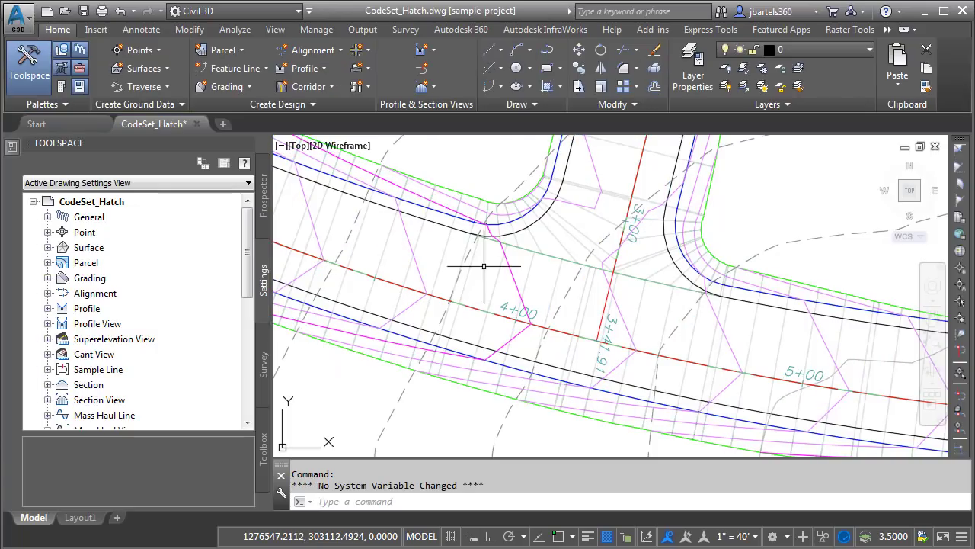
Zoom in on the corridor to inspect its Top and Pave link codes.
scroll(484, 266, up, 2)
scroll(486, 280, up, 2)
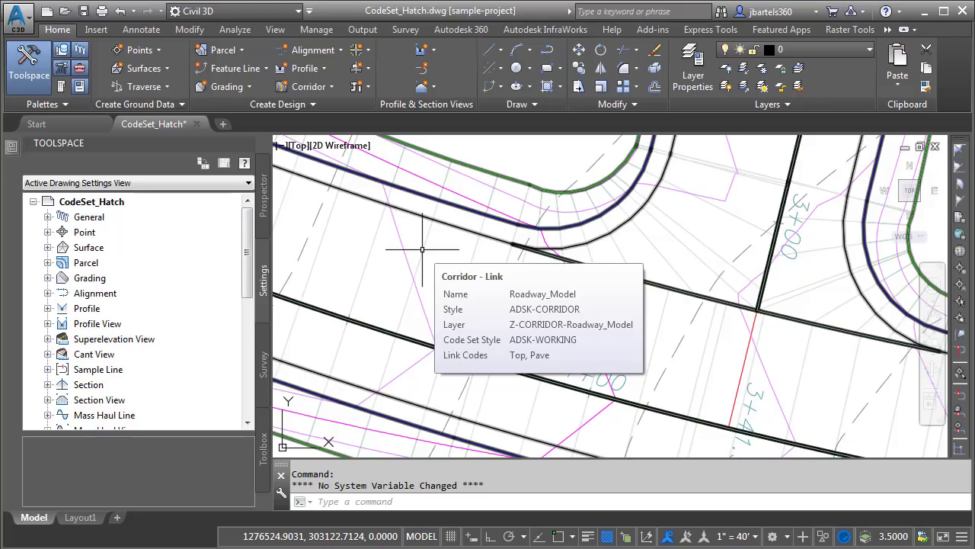
scroll(431, 229, up, 1)
scroll(436, 211, up, 1)
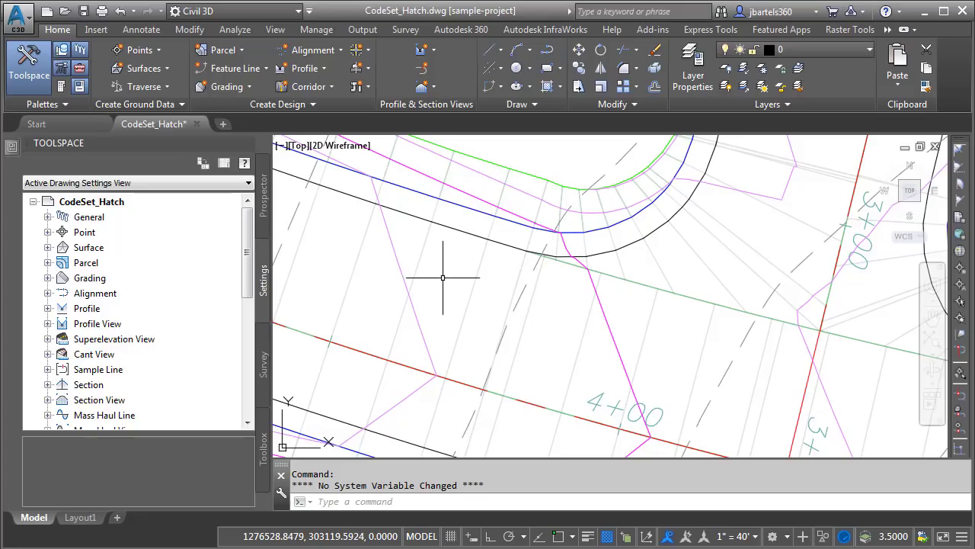
Set the corridor's code set style back to ADSK-CORRIDOR PLOT.
click(451, 229)
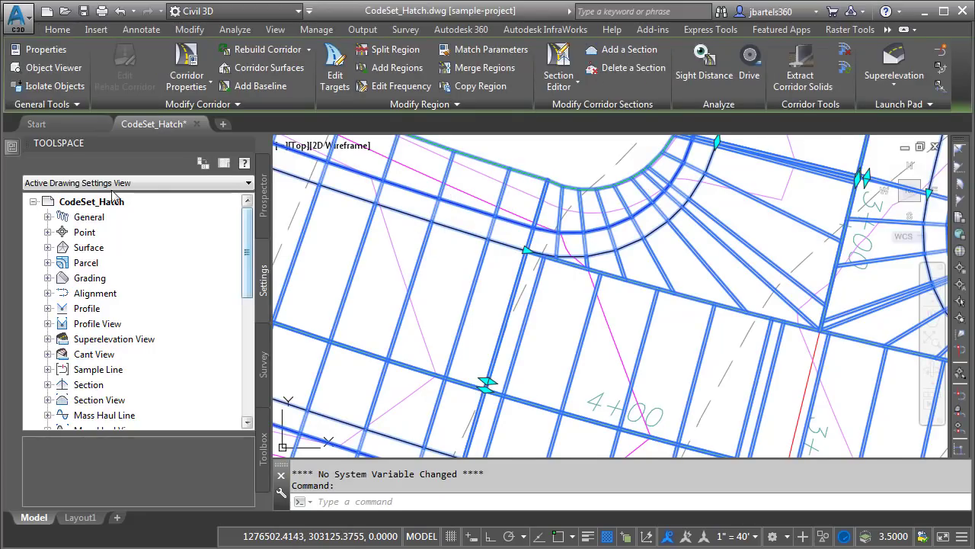
key(ctrl+1)
click(239, 387)
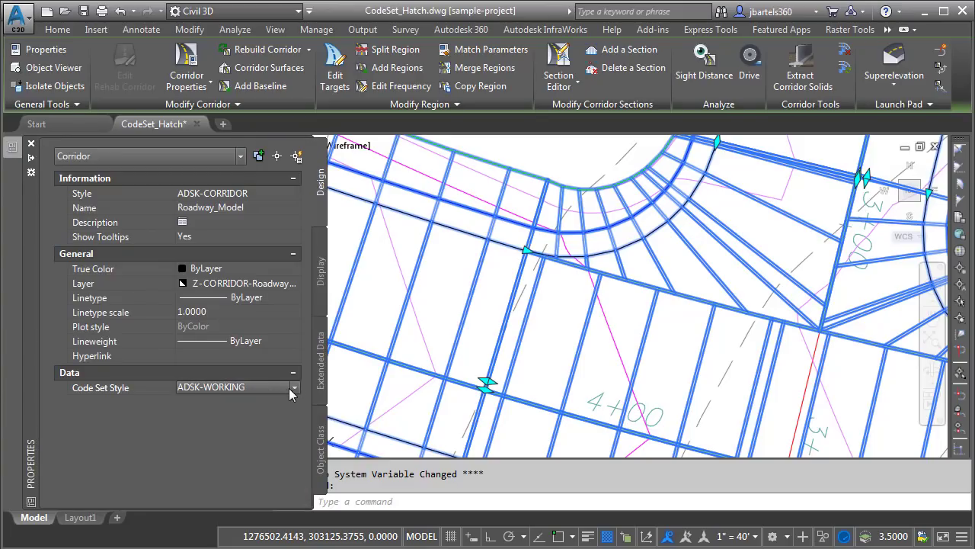
click(294, 387)
click(260, 456)
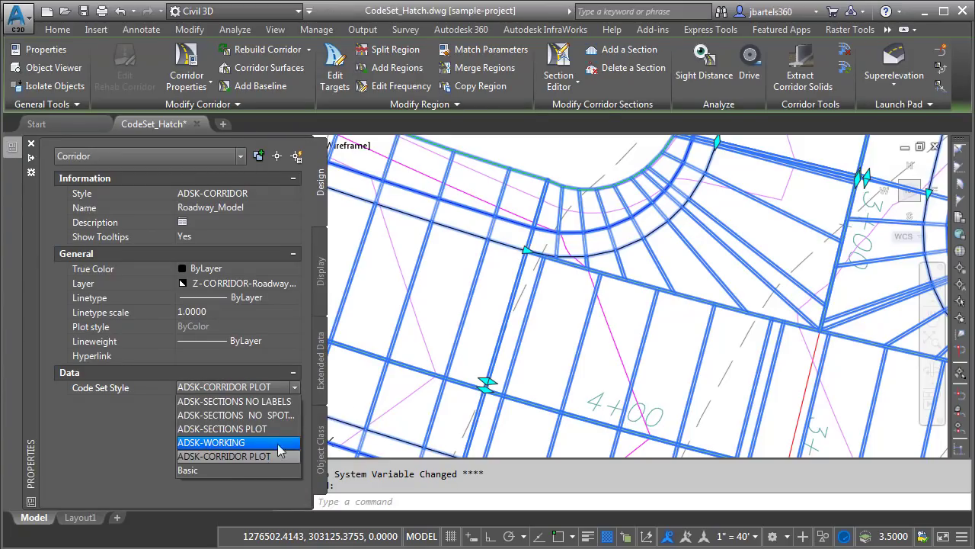
key(ctrl+1)
key(Escape)
key(Escape)
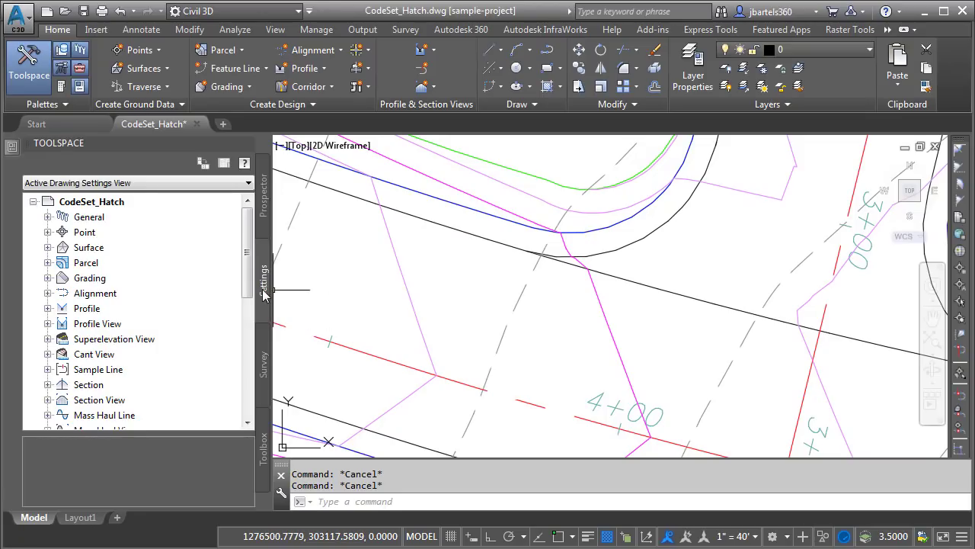
Expand General > Multipurpose Styles > Code Set Styles in the Settings tree.
click(47, 217)
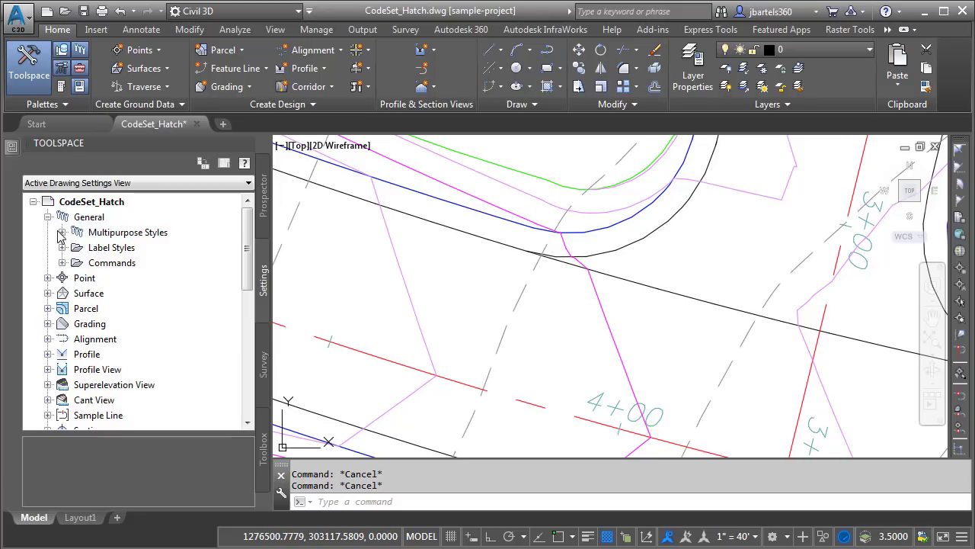
click(63, 232)
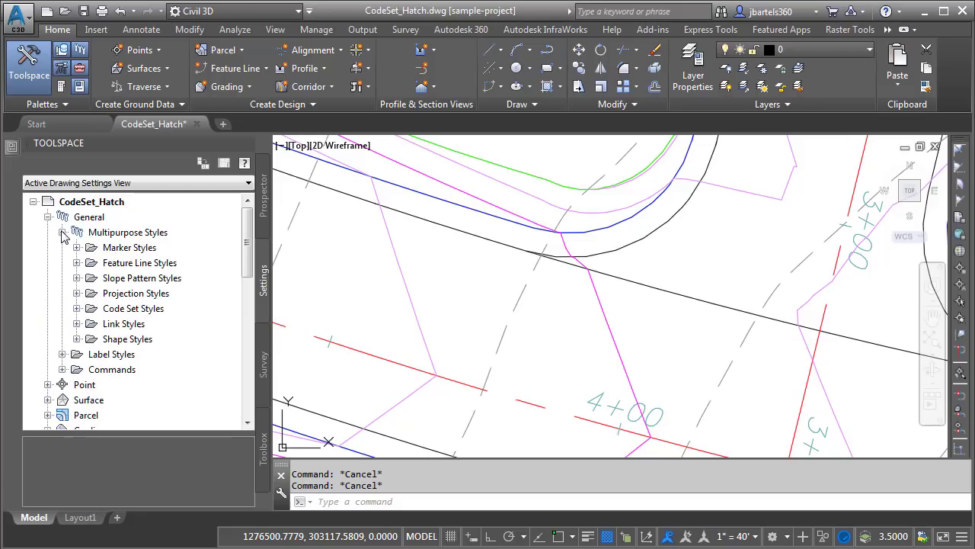
click(77, 308)
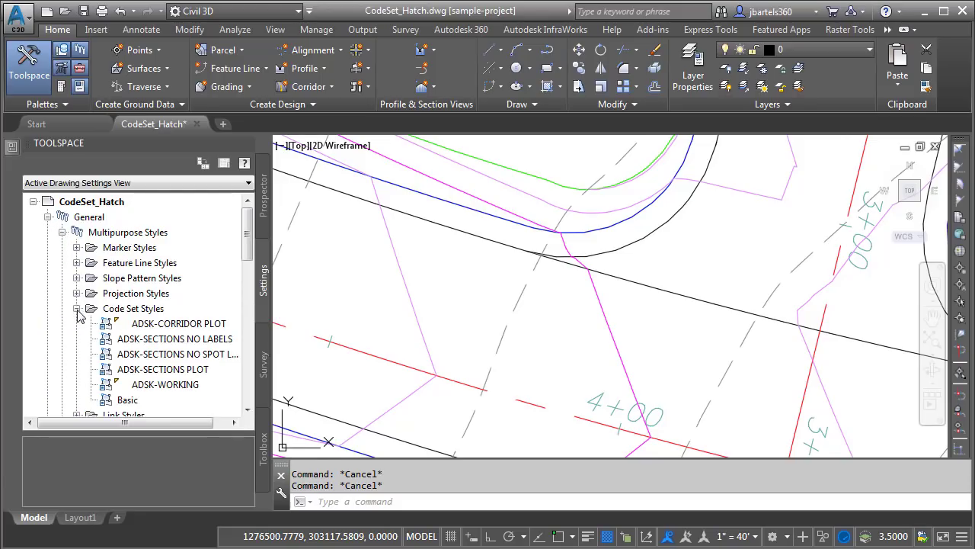
Open ADSK-CORRIDOR PLOT and list its Link codes with their styles.
double_click(176, 326)
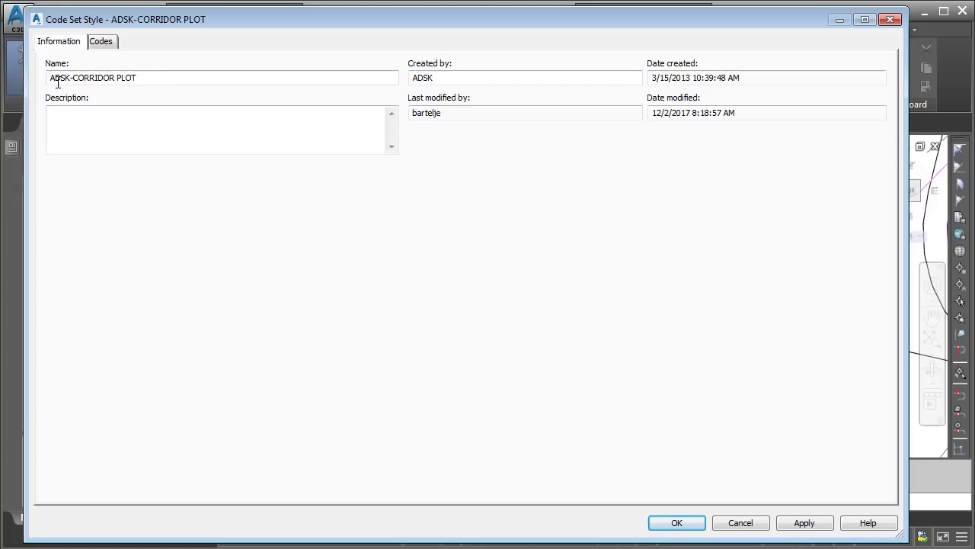
click(105, 43)
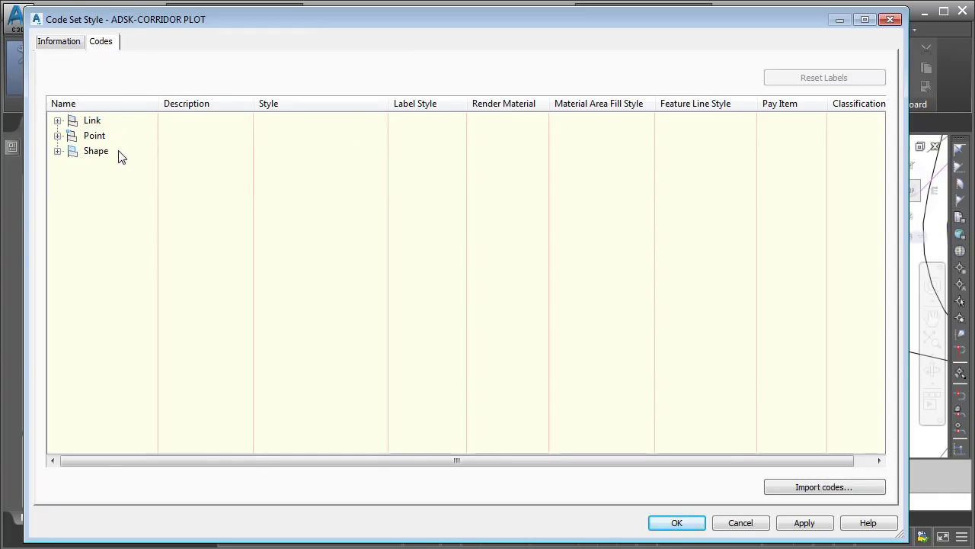
click(57, 120)
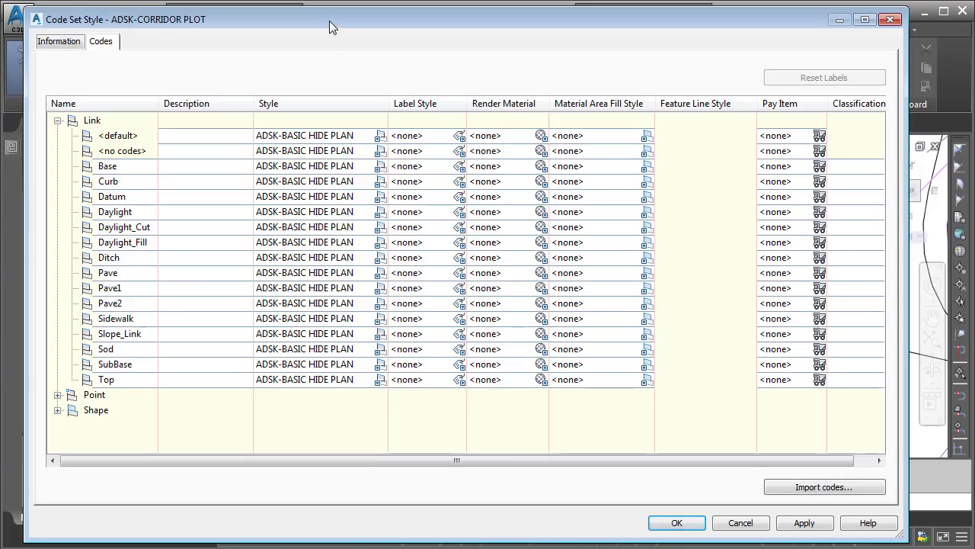
drag(330, 20, 352, 314)
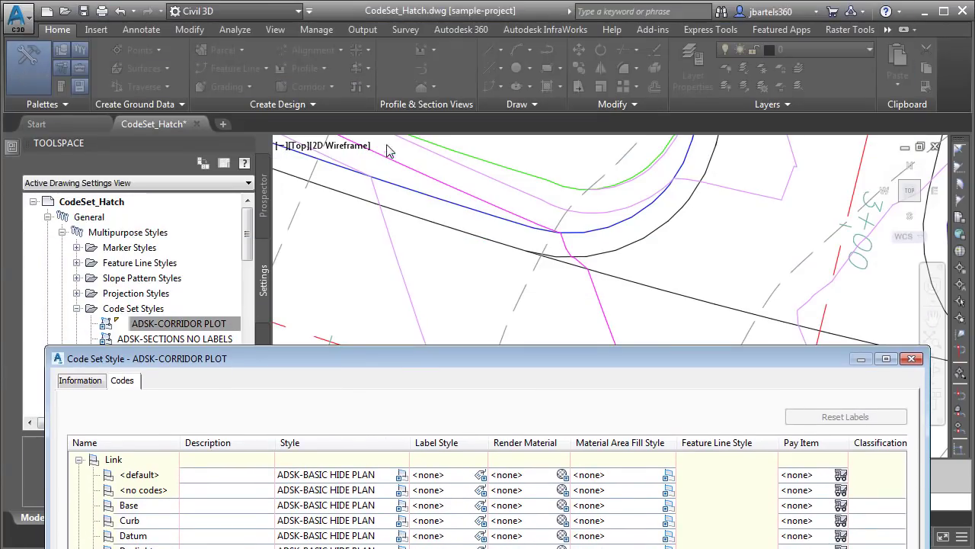
drag(364, 349, 339, 19)
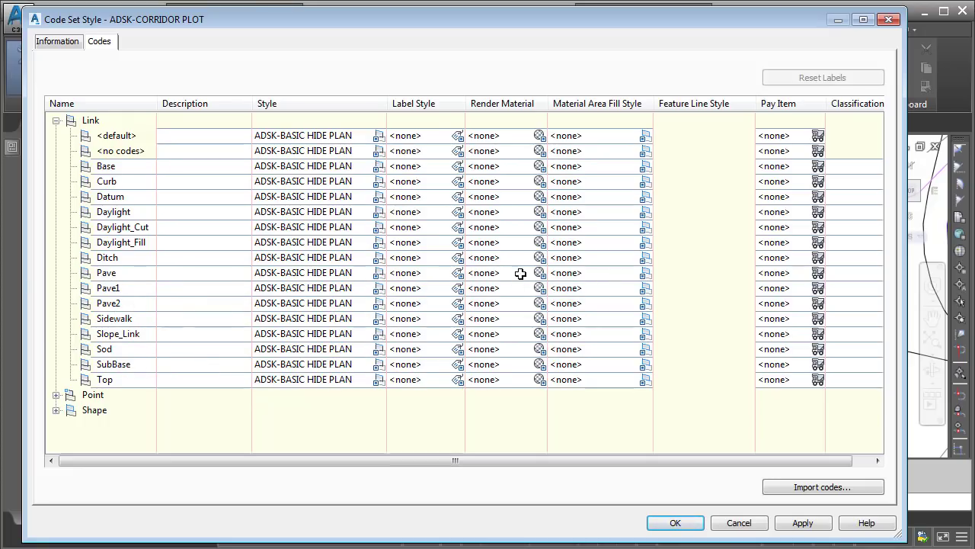
Create a new Pave-Hatch shape style for Pave's material area fill and show its display settings.
click(644, 275)
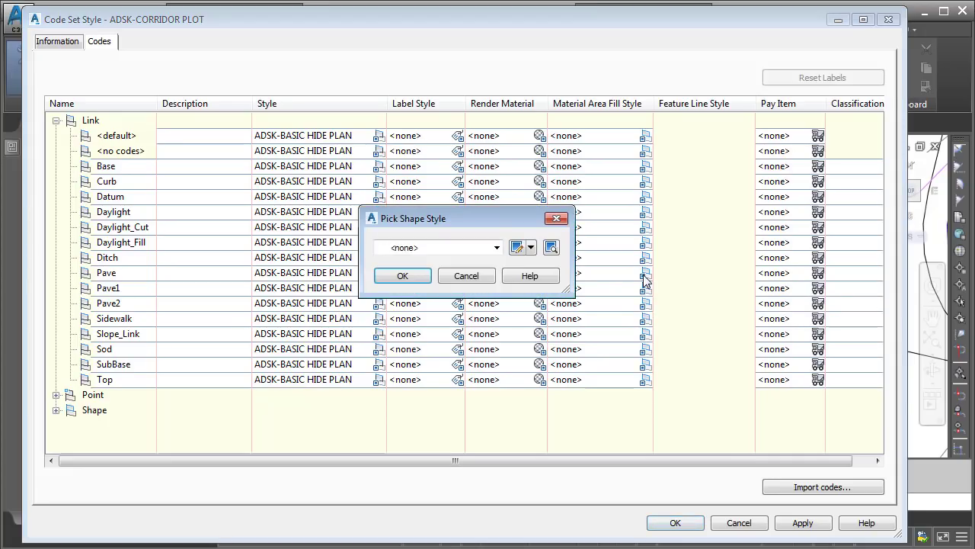
click(496, 248)
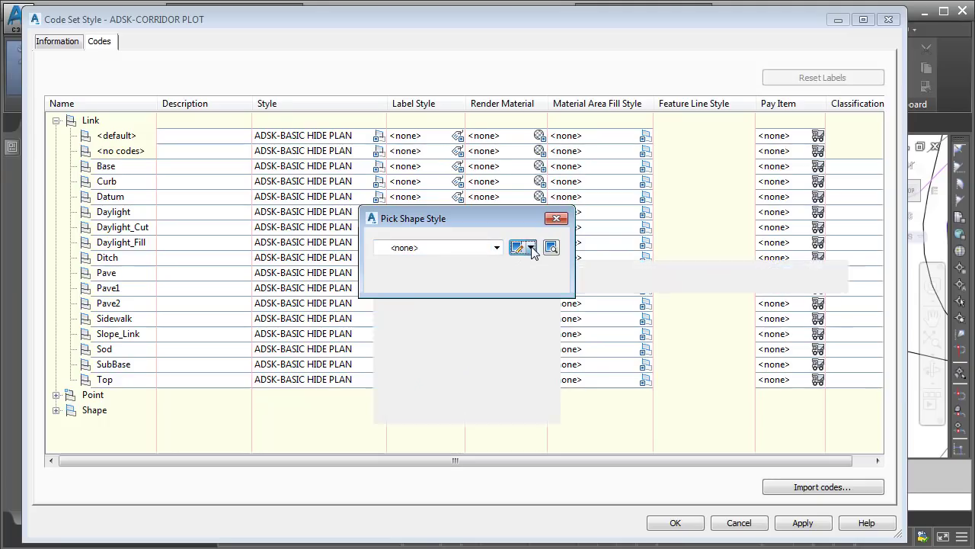
click(531, 248)
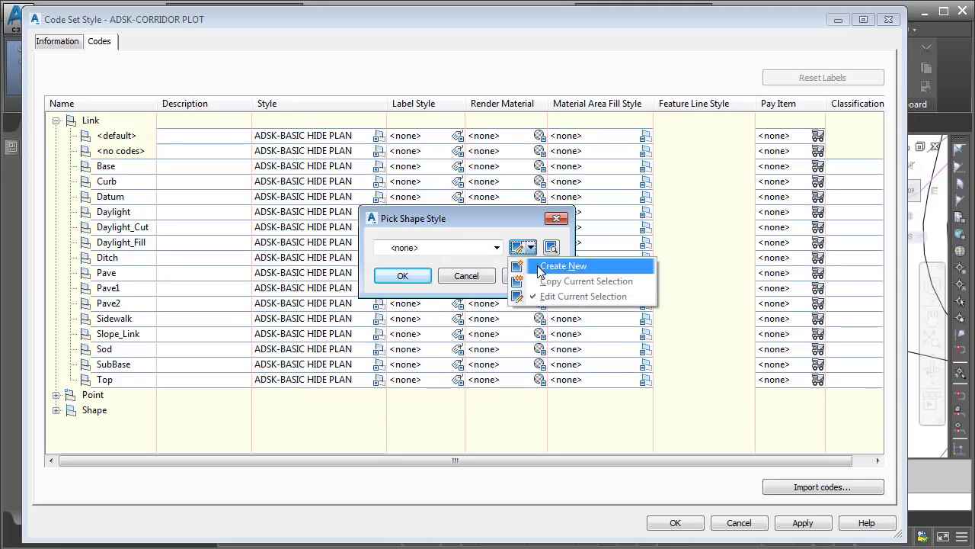
click(540, 267)
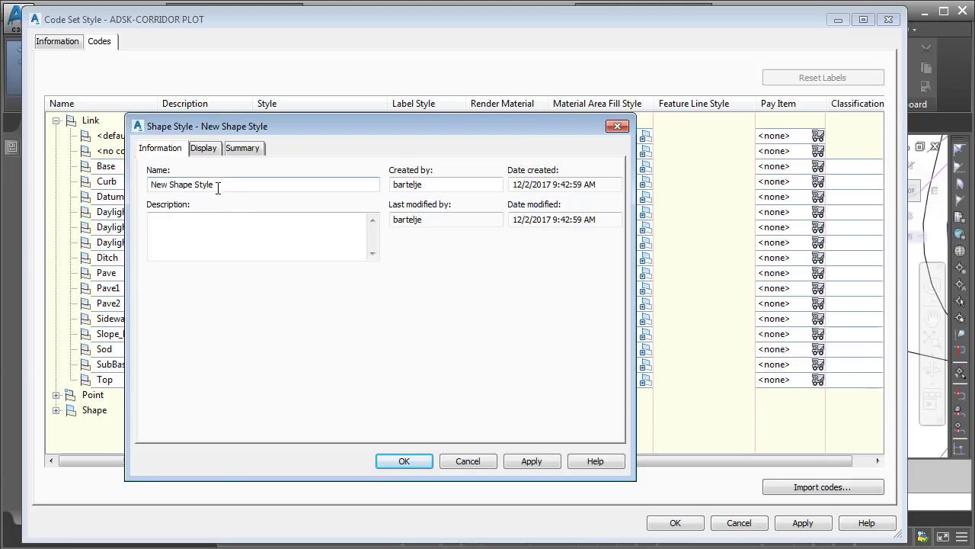
drag(217, 185, 153, 187)
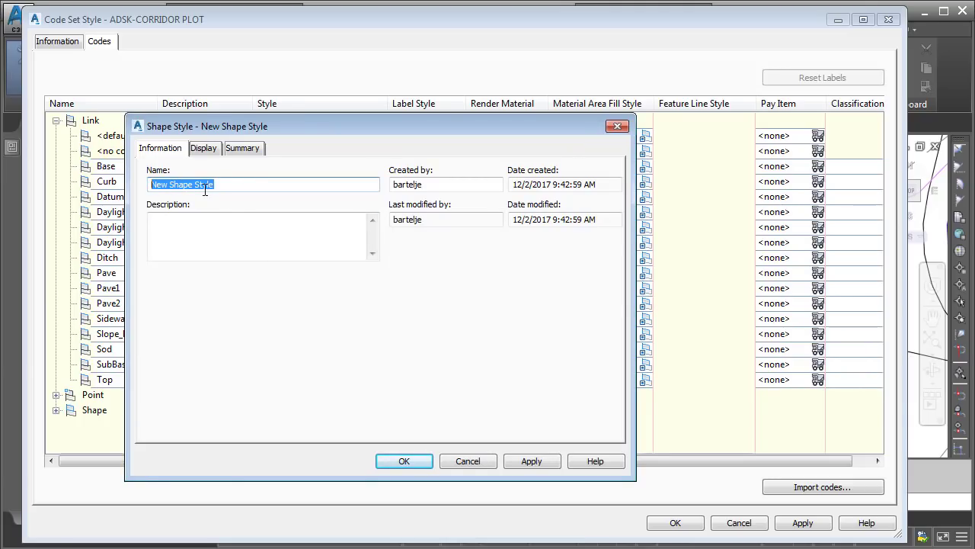
text(Pave-Hatch)
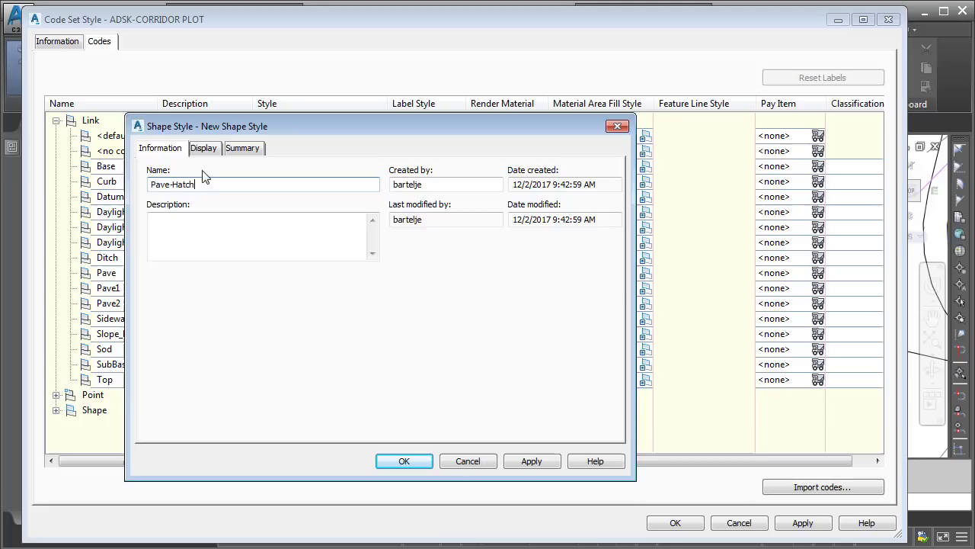
click(204, 149)
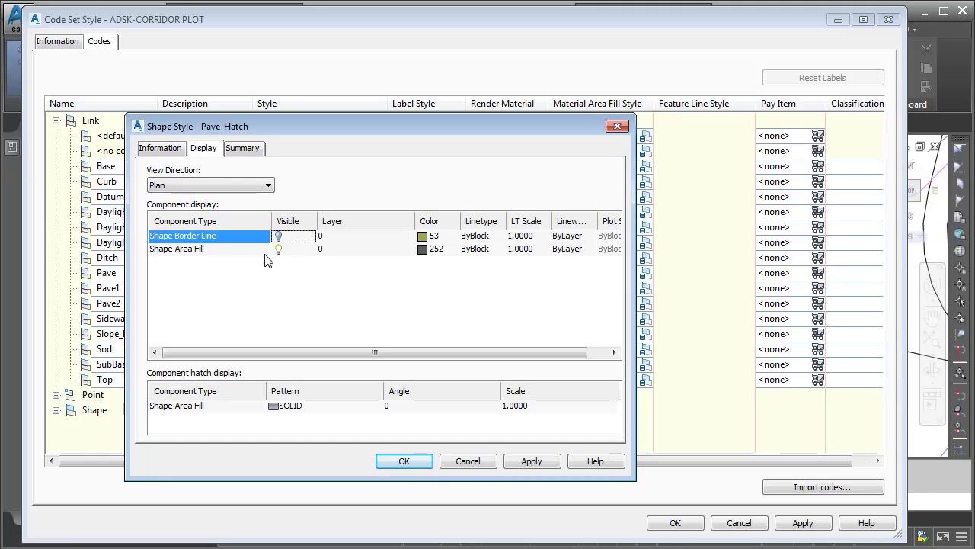
Hide Pave-Hatch's border, give it a light gray 199,199,199 fill, and assign it to Pave.
click(277, 238)
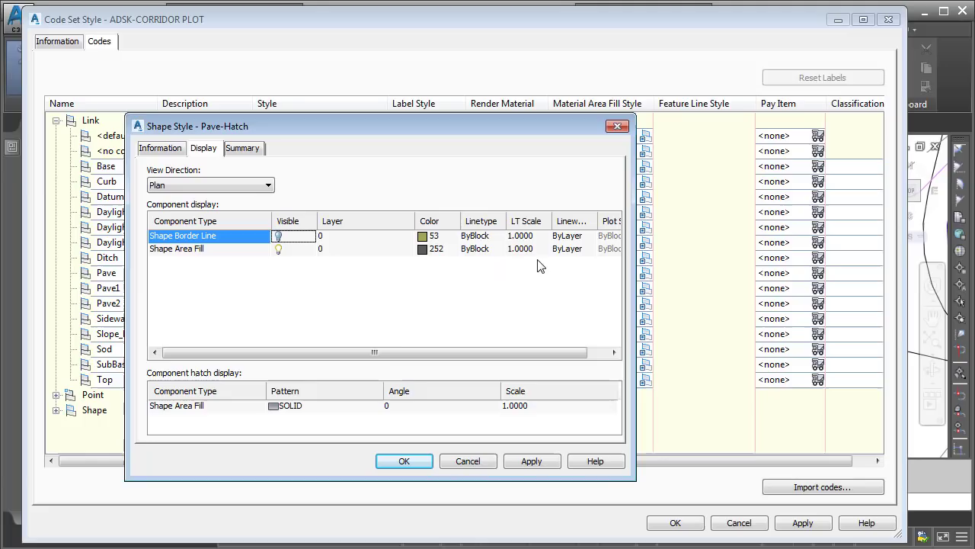
click(425, 251)
click(641, 197)
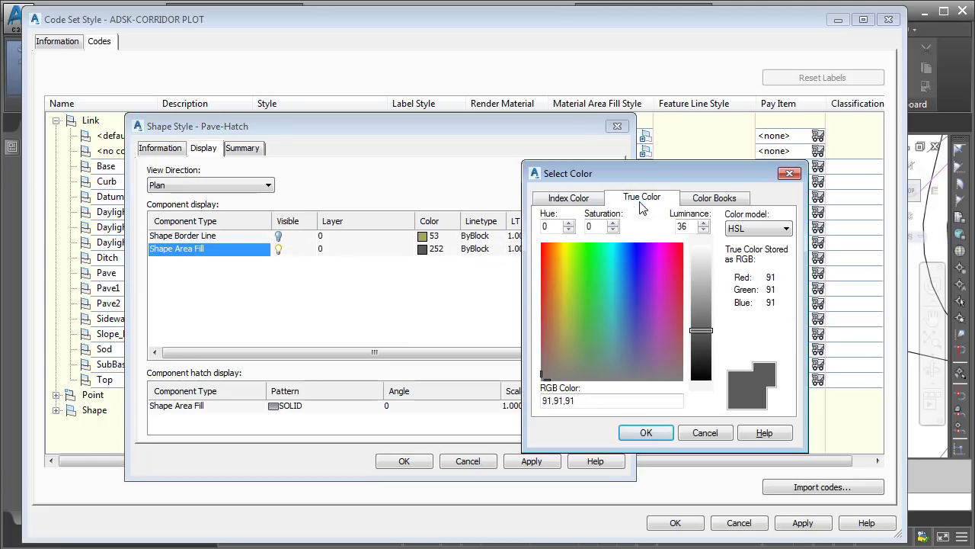
click(700, 274)
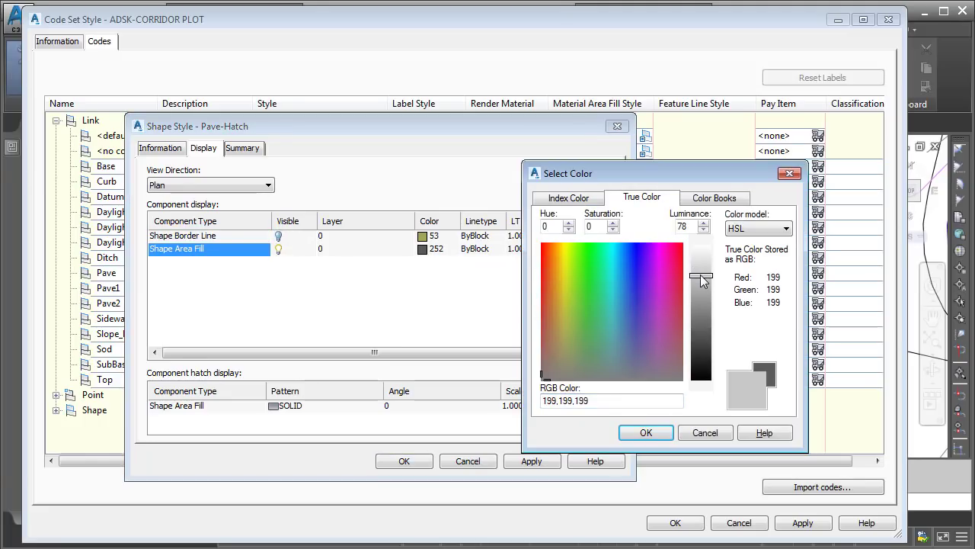
click(646, 432)
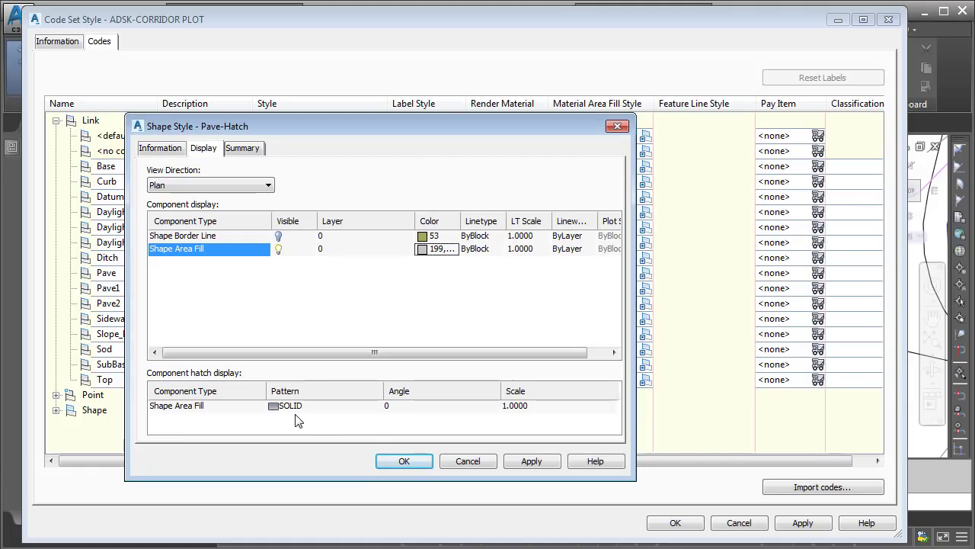
click(391, 463)
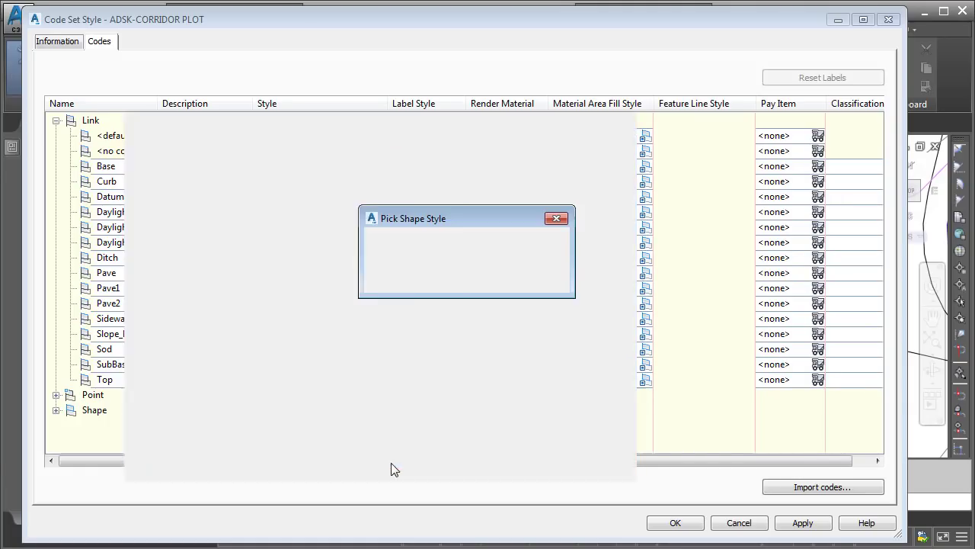
click(403, 275)
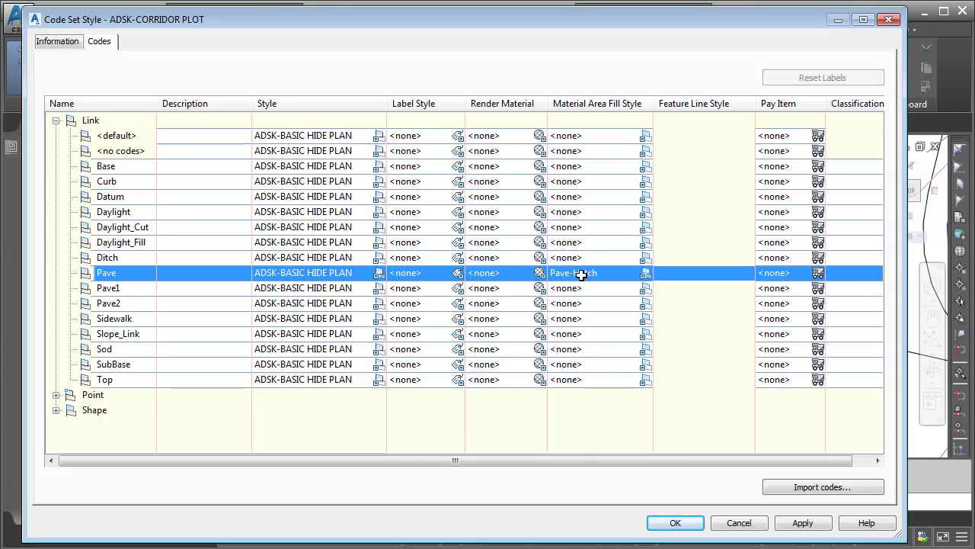
Apply the code set changes and inspect the light gray pavement fill in plan.
click(659, 523)
scroll(562, 384, down, 1)
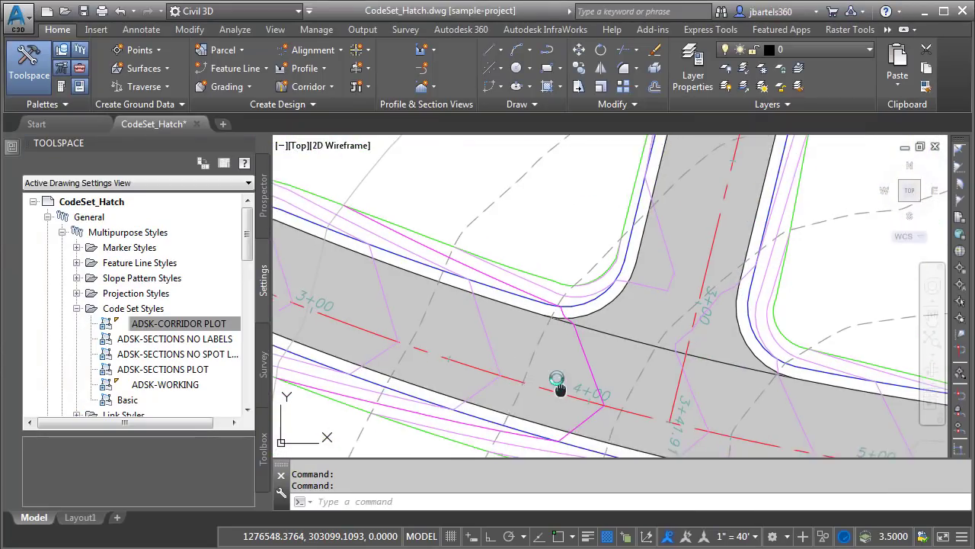
middle_drag(561, 381, 540, 342)
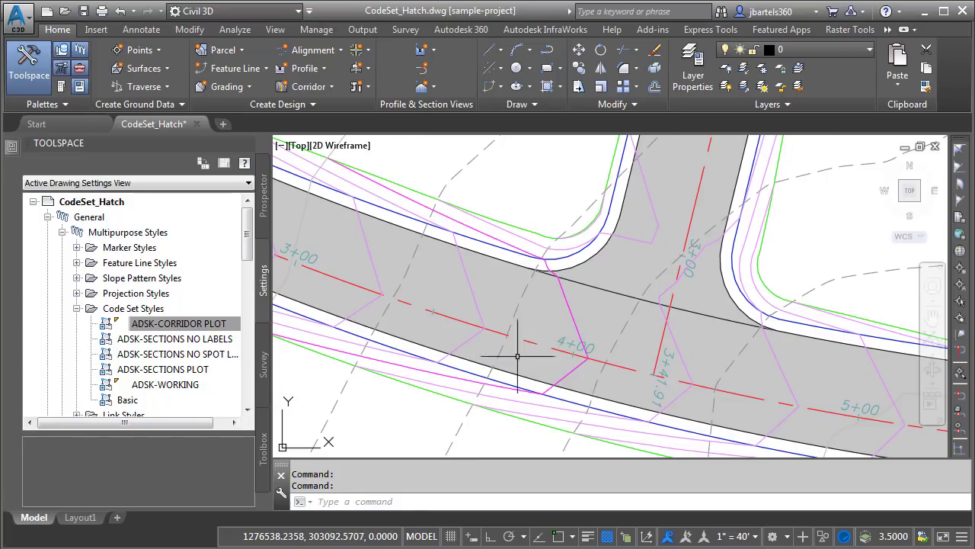
scroll(557, 265, up, 3)
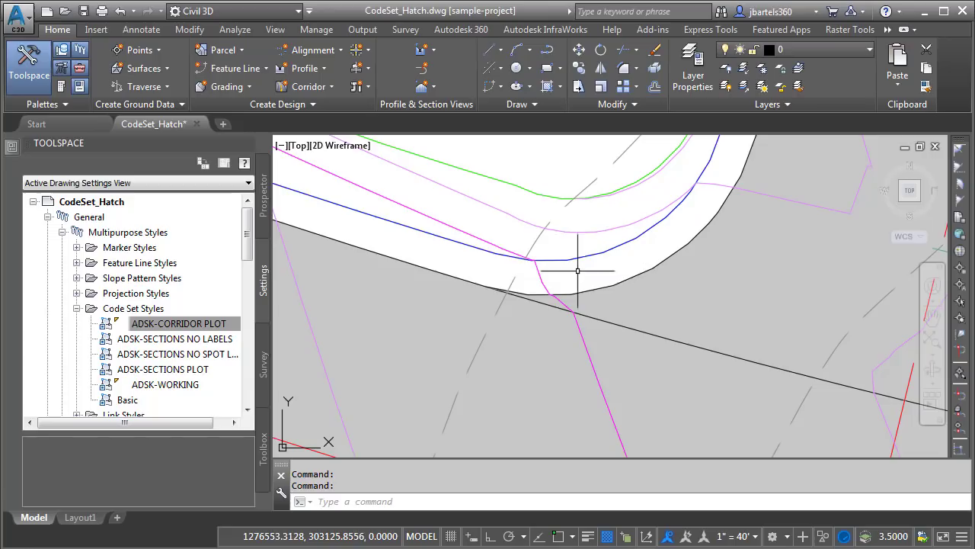
Reopen ADSK-CORRIDOR PLOT from Settings and expand its Link codes.
click(191, 324)
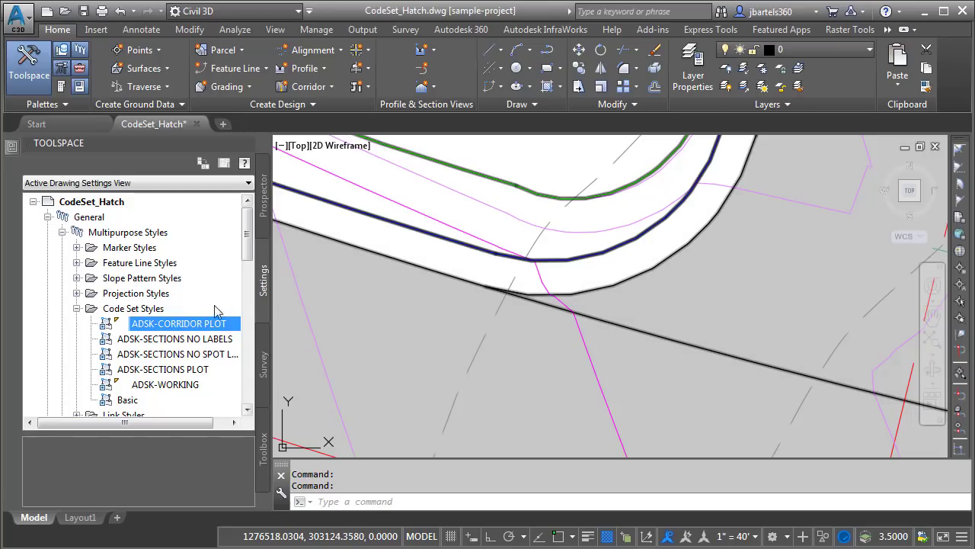
double_click(190, 325)
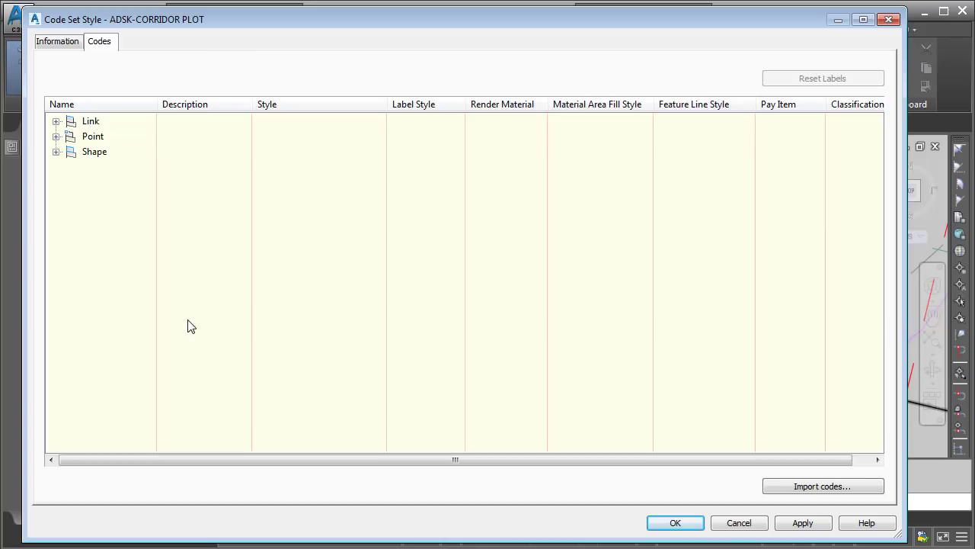
click(55, 122)
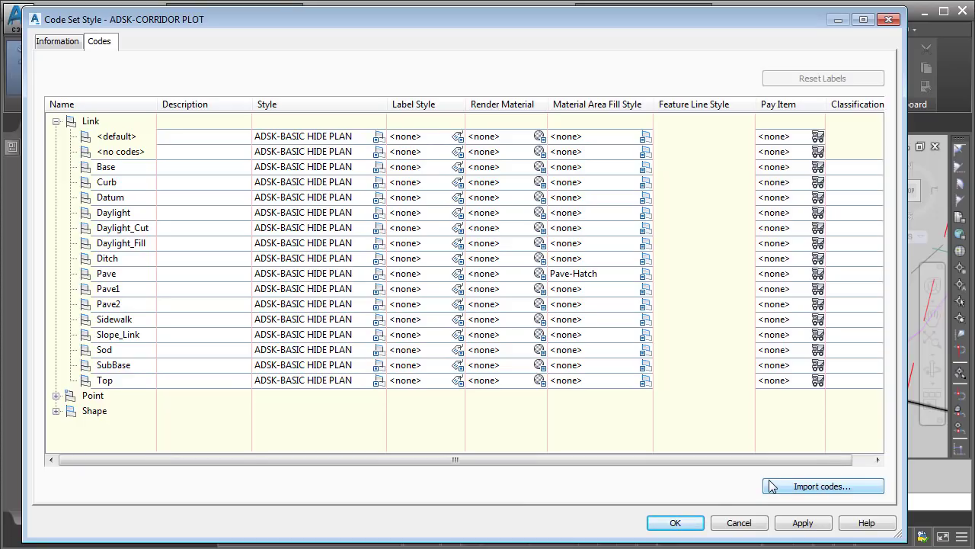
Add a new link code named SHLDR styled ADSK-BASIC HIDE PLAN.
right_click(90, 125)
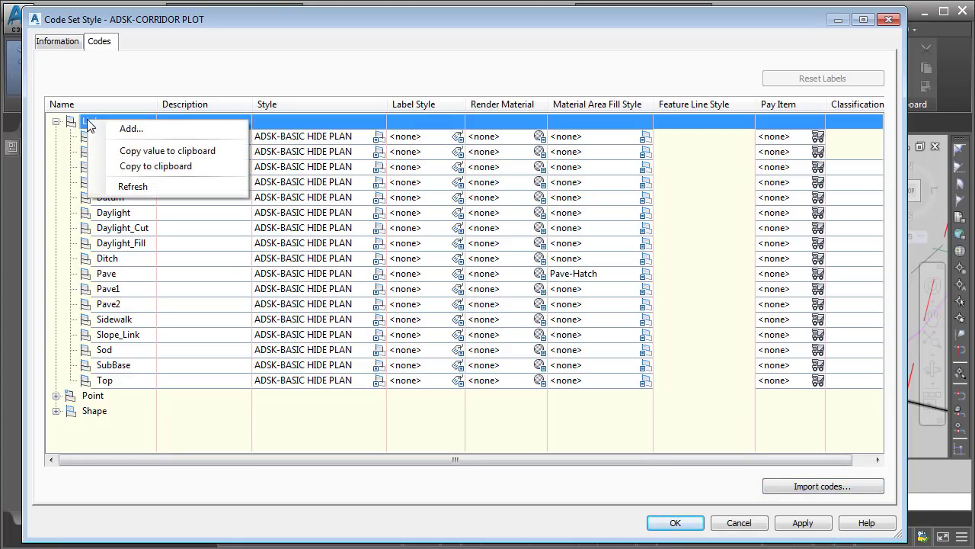
click(126, 131)
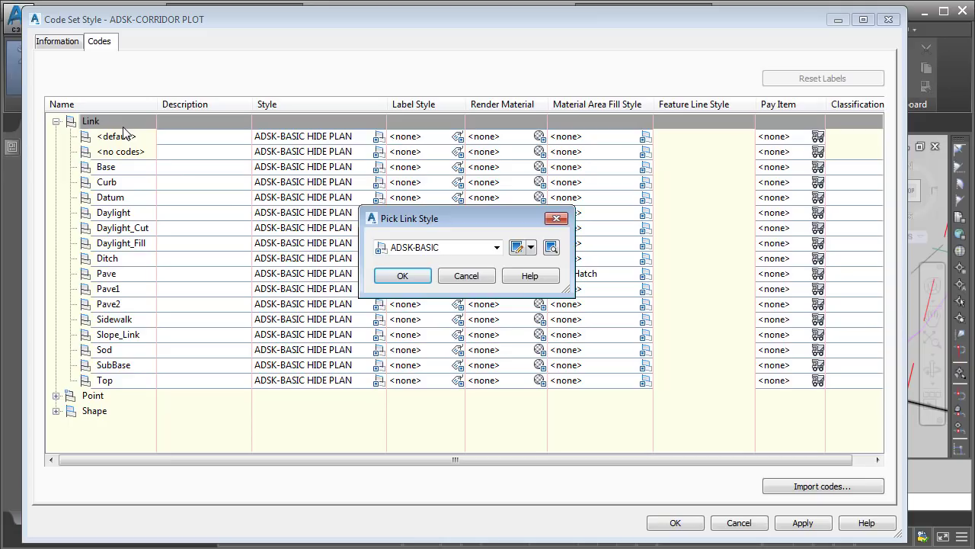
click(496, 247)
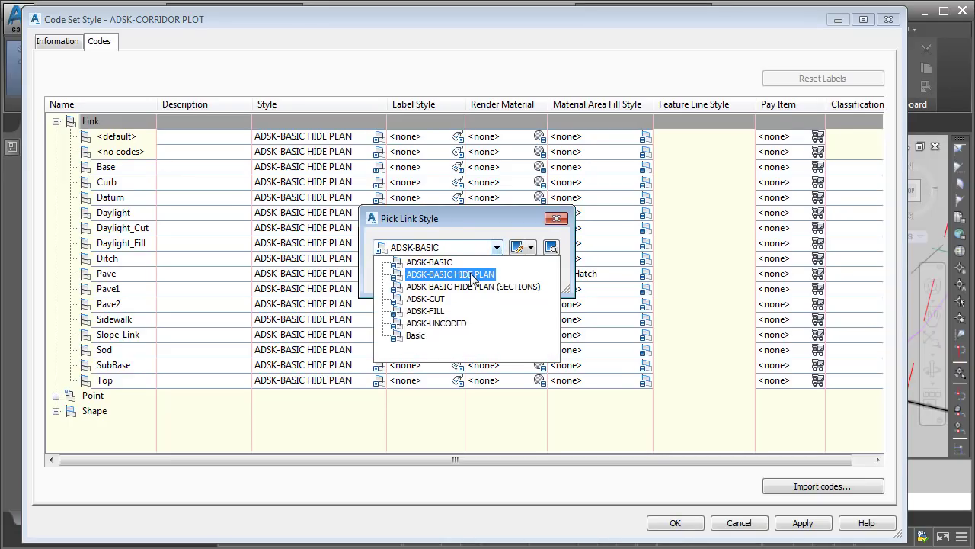
click(471, 276)
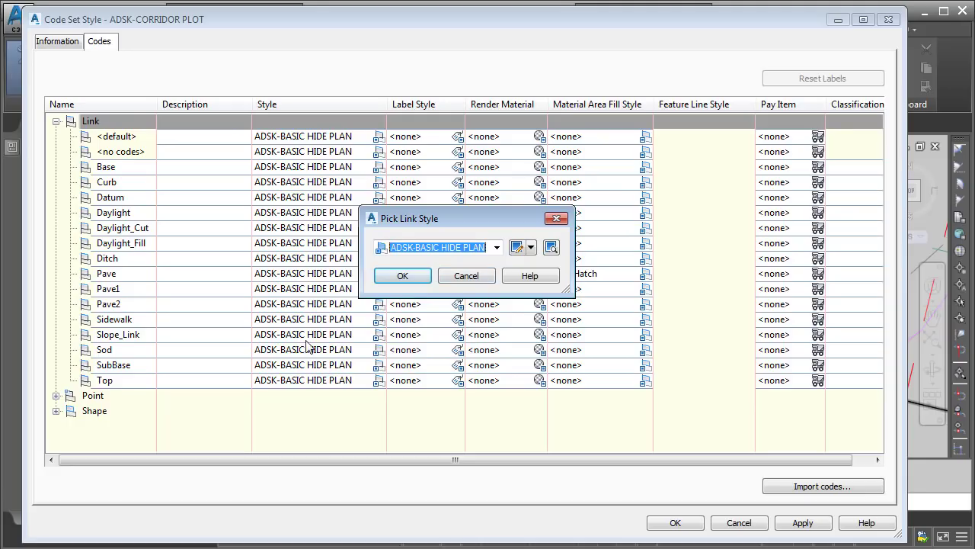
click(383, 280)
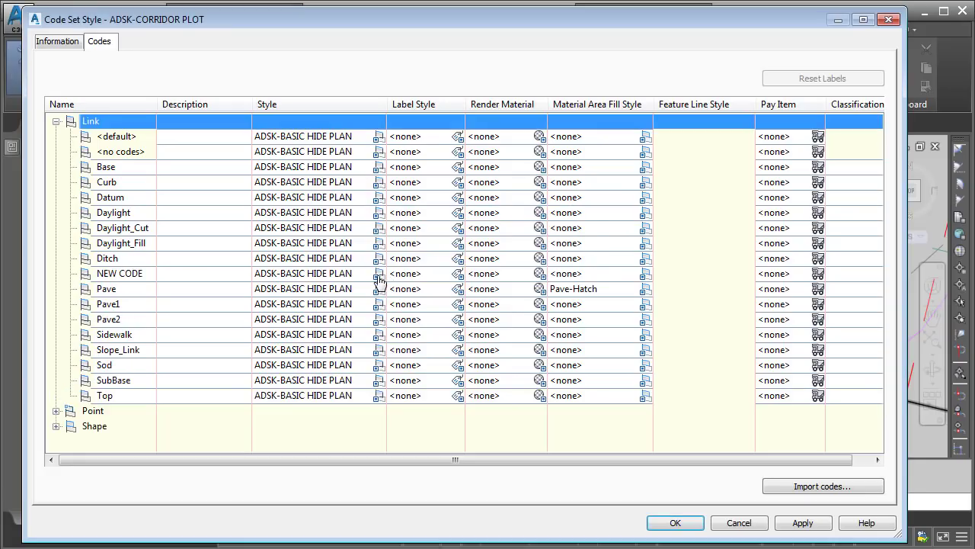
click(120, 275)
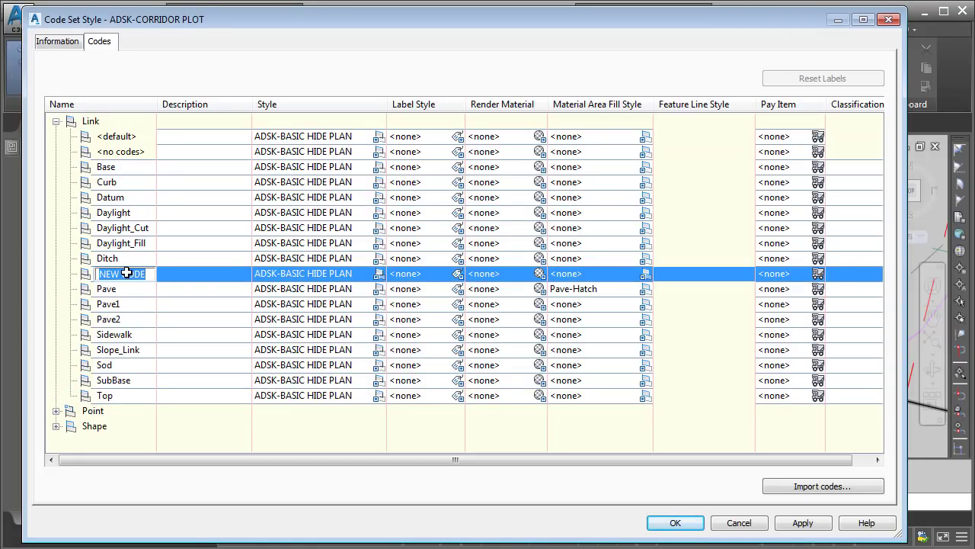
text(SHLDR)
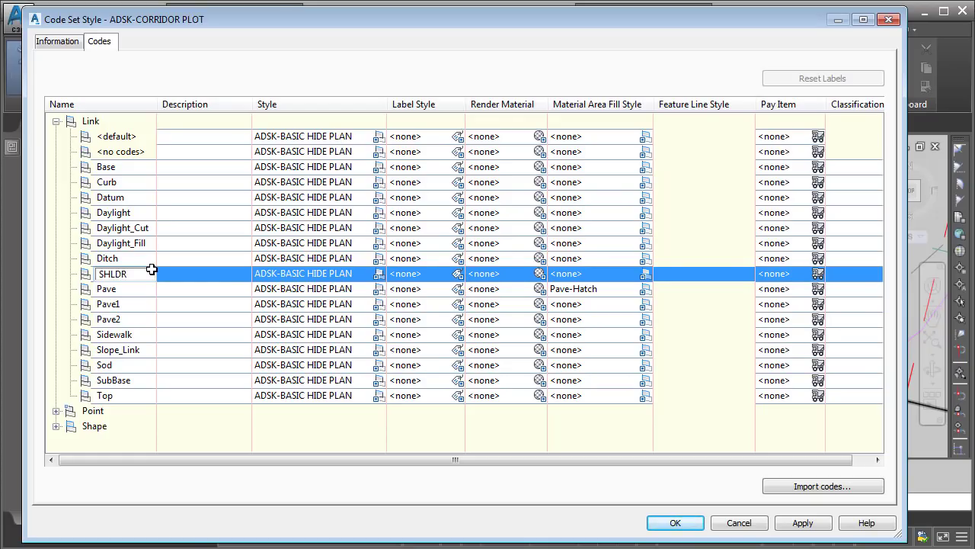
key(Return)
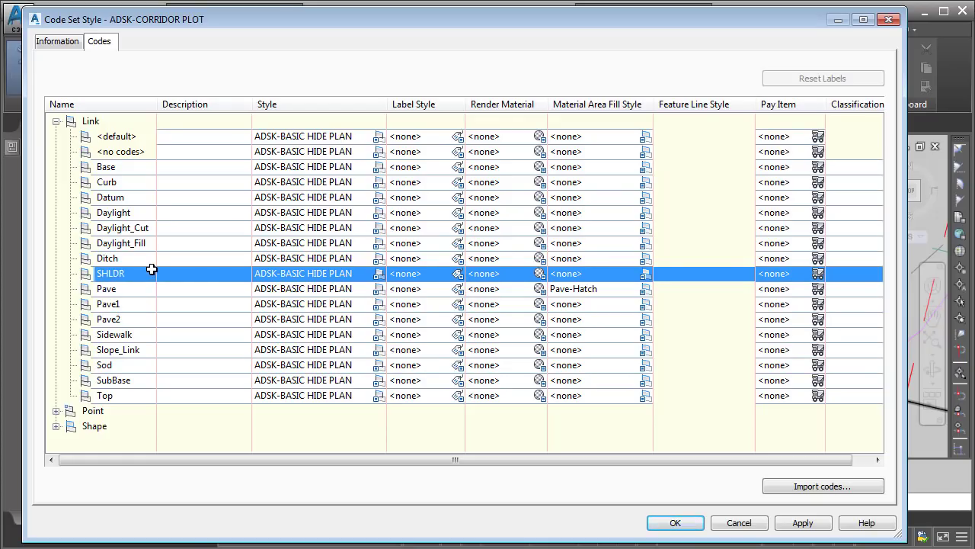
Create a new shape style named Agg-Hatch for SHLDR's area fill.
click(646, 275)
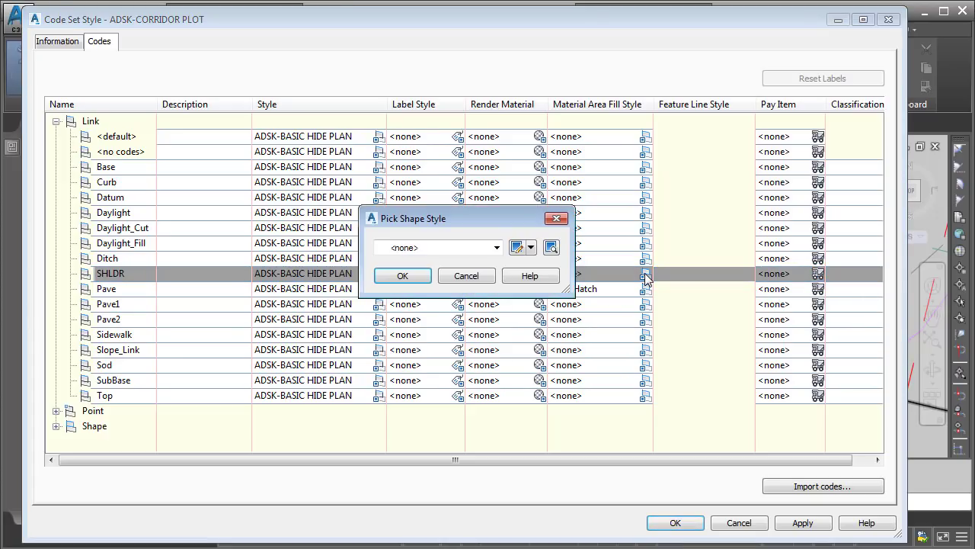
click(531, 248)
click(543, 266)
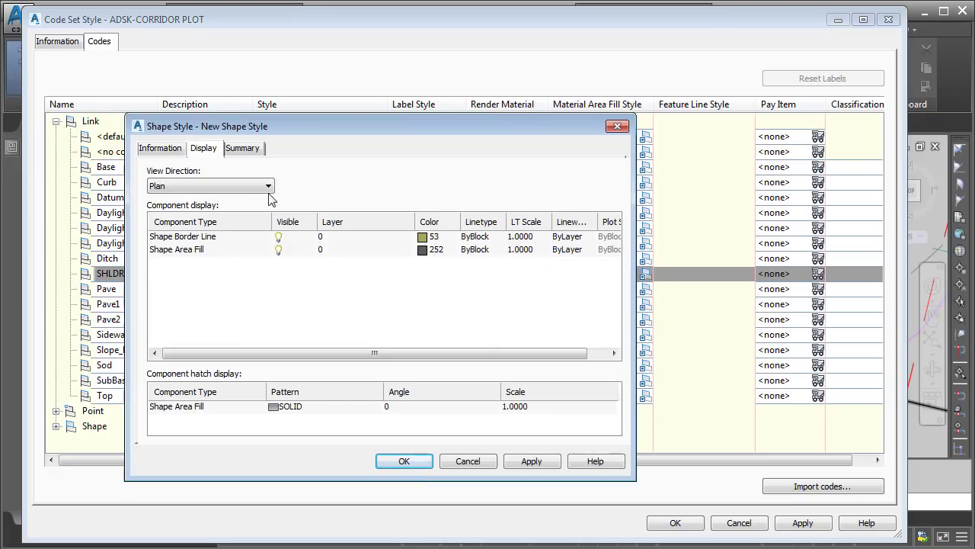
click(161, 149)
drag(217, 184, 147, 183)
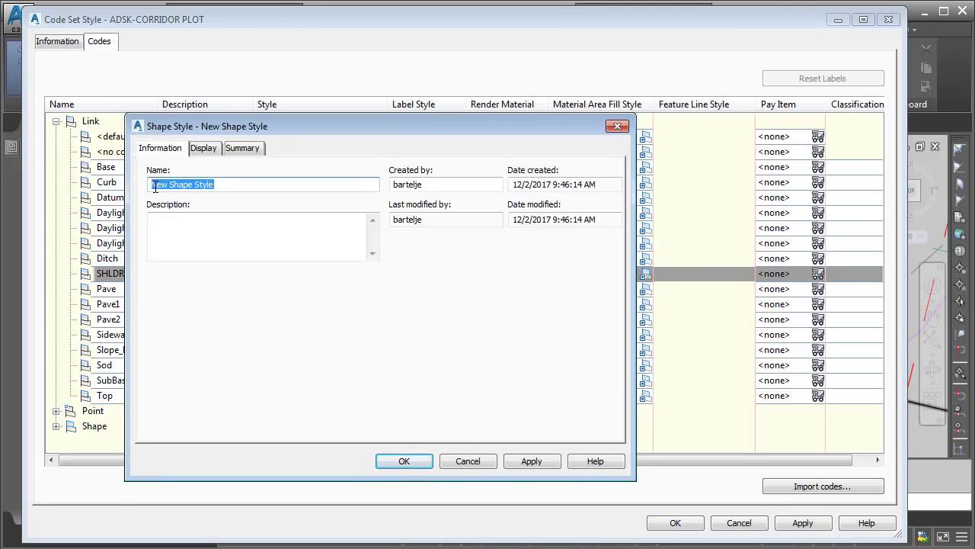
text(Agg-Hatch)
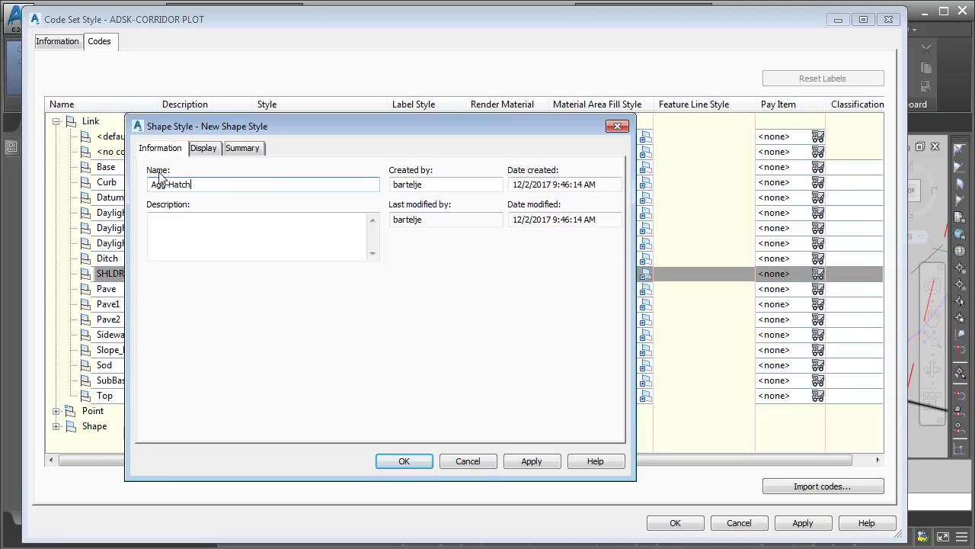
Hide Agg-Hatch's border line and colour its area fill orange (30).
click(202, 150)
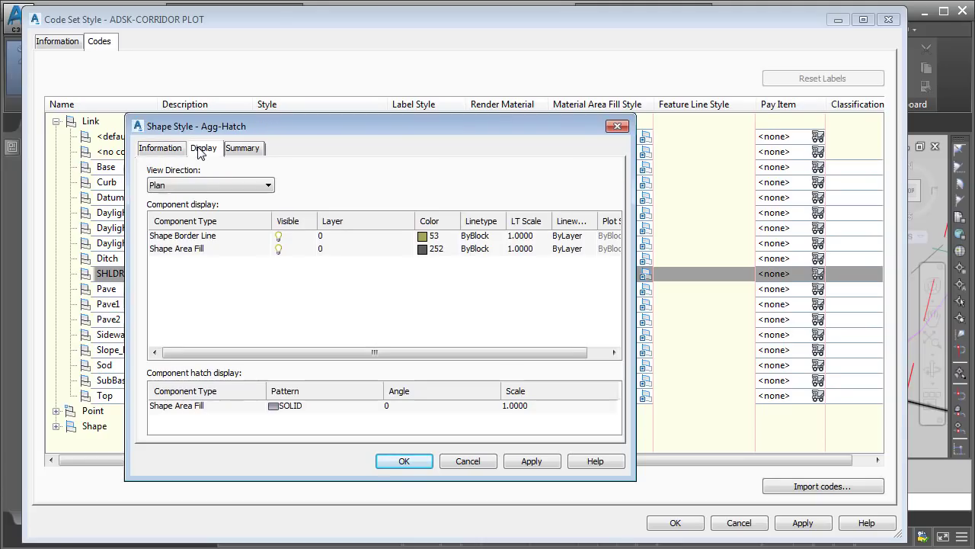
click(279, 237)
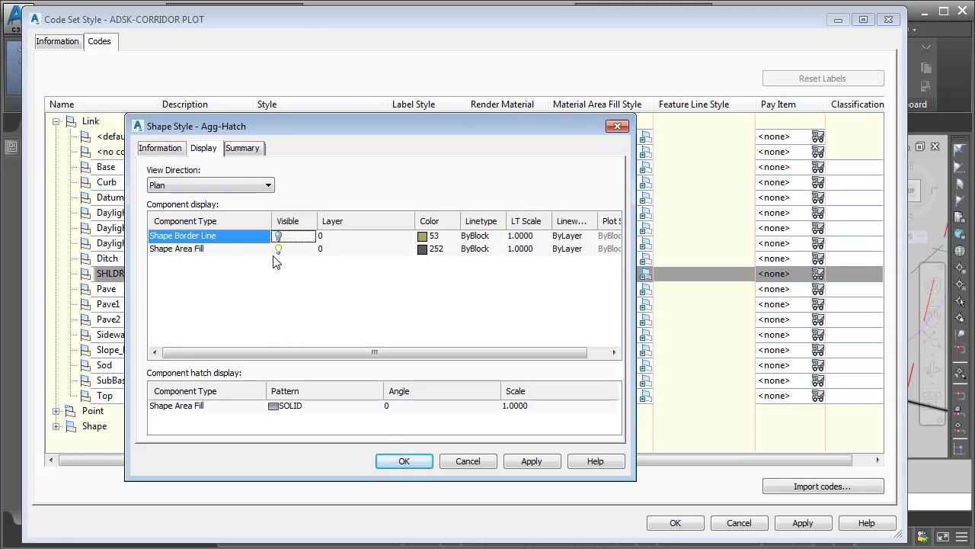
click(424, 249)
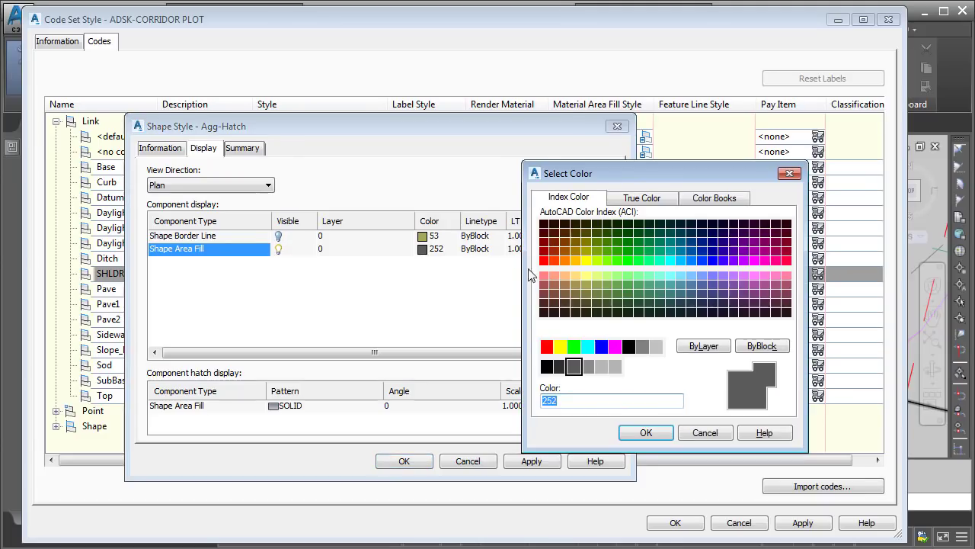
click(568, 262)
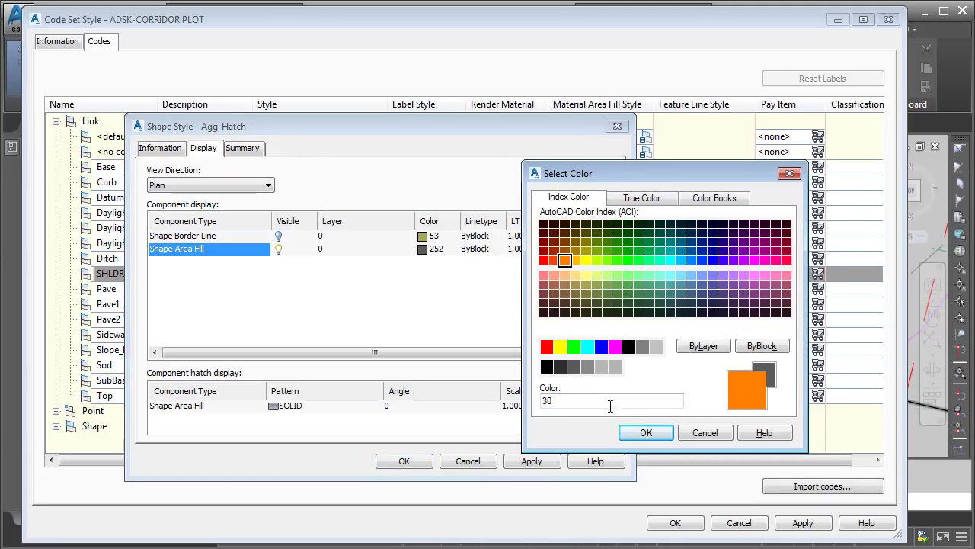
click(640, 432)
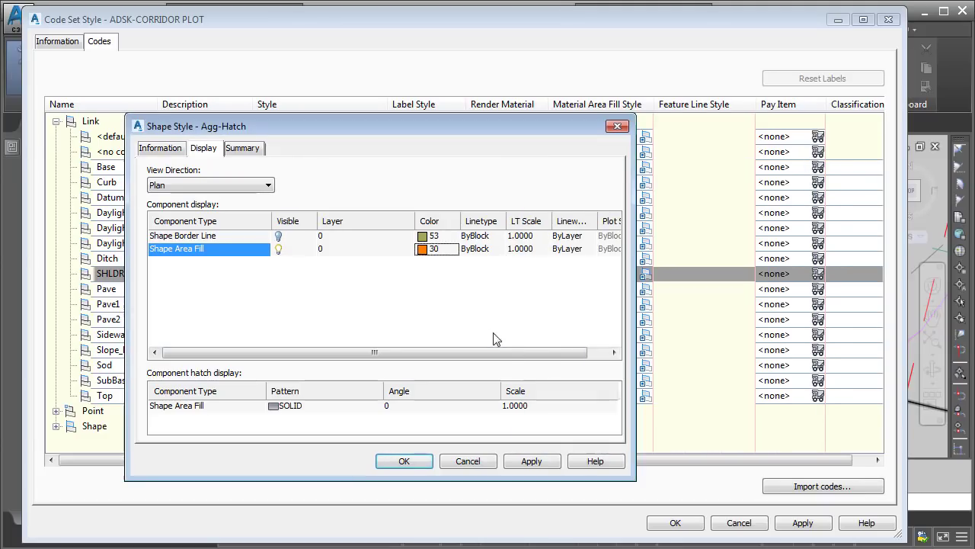
Change Agg-Hatch's area fill from SOLID to the predefined AR-CONC pattern.
click(291, 409)
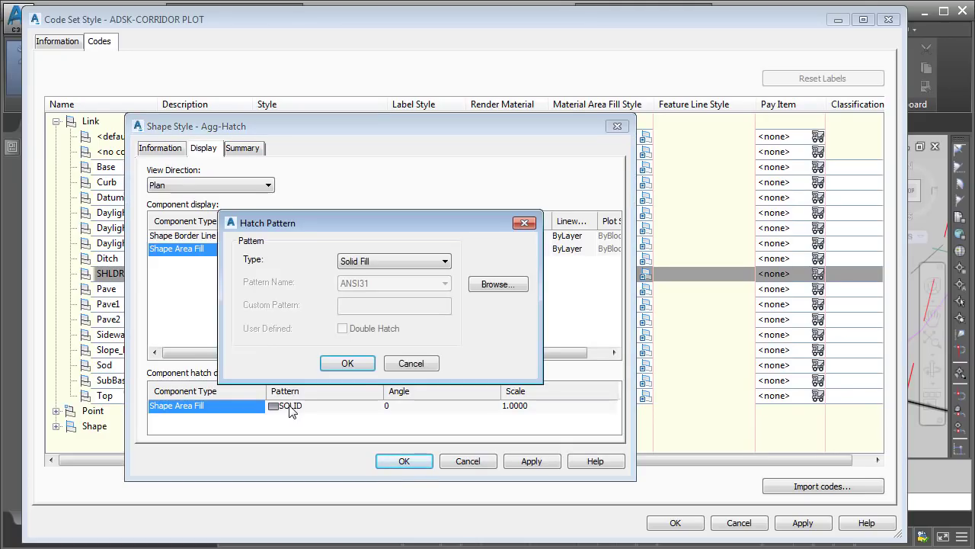
click(385, 264)
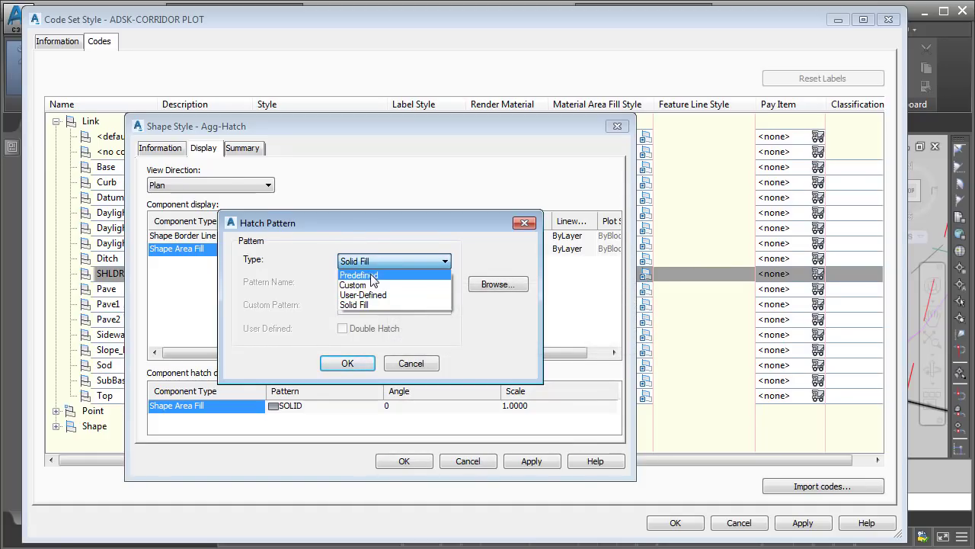
click(373, 276)
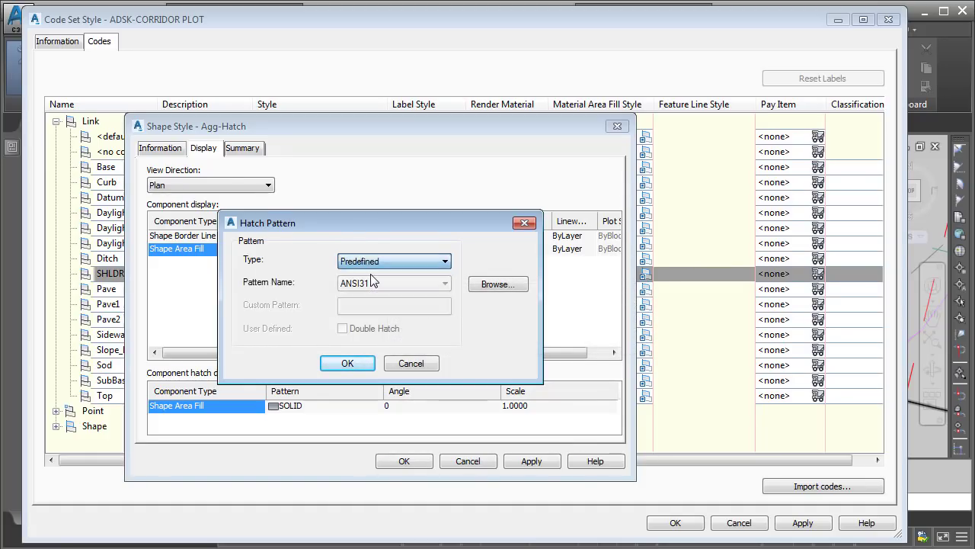
click(417, 290)
mouse_move(444, 326)
mouse_down()
mouse_move(442, 389)
mouse_move(458, 391)
mouse_move(461, 315)
mouse_up()
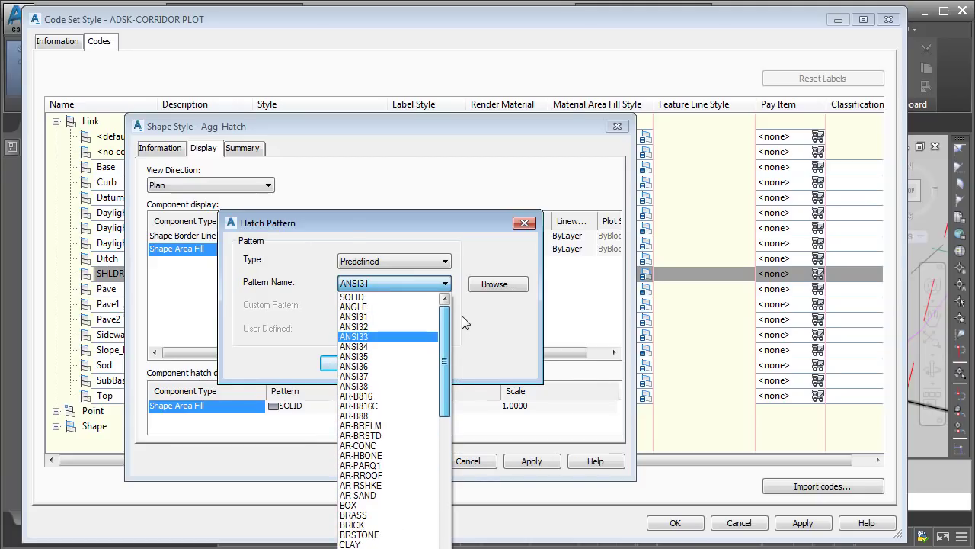
click(462, 316)
click(496, 284)
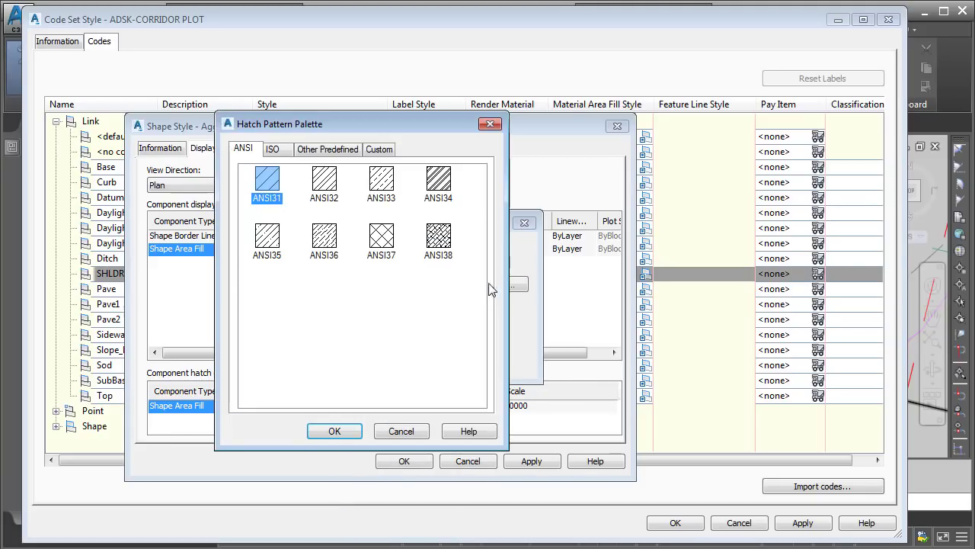
click(330, 150)
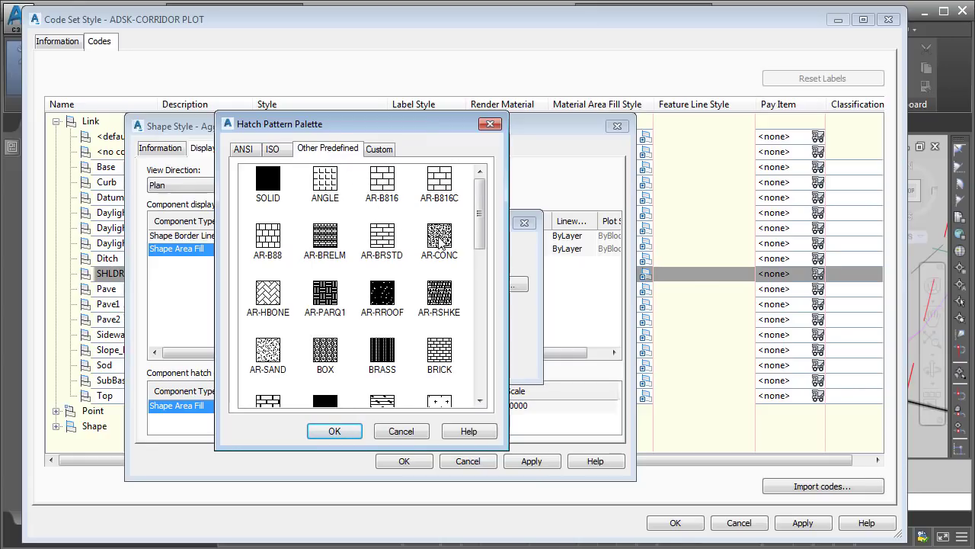
click(440, 241)
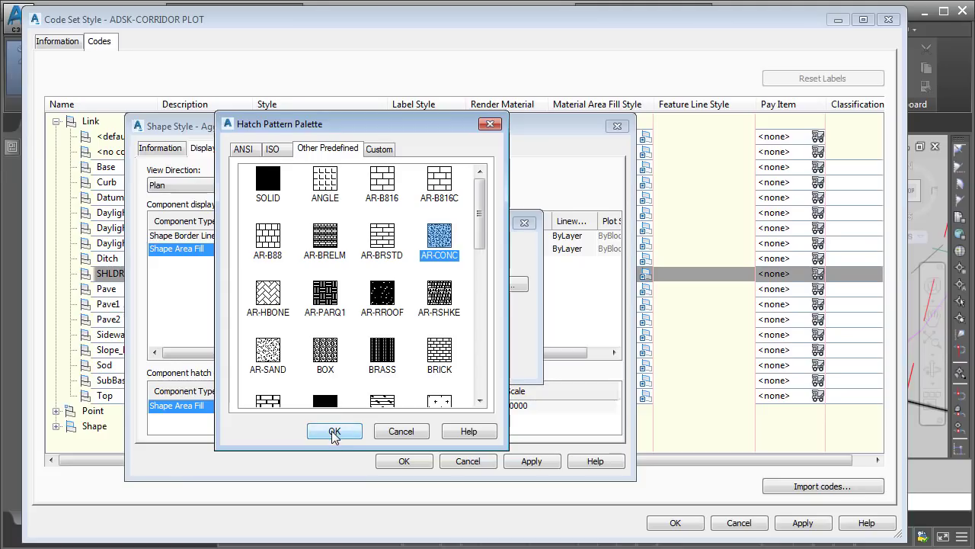
click(334, 431)
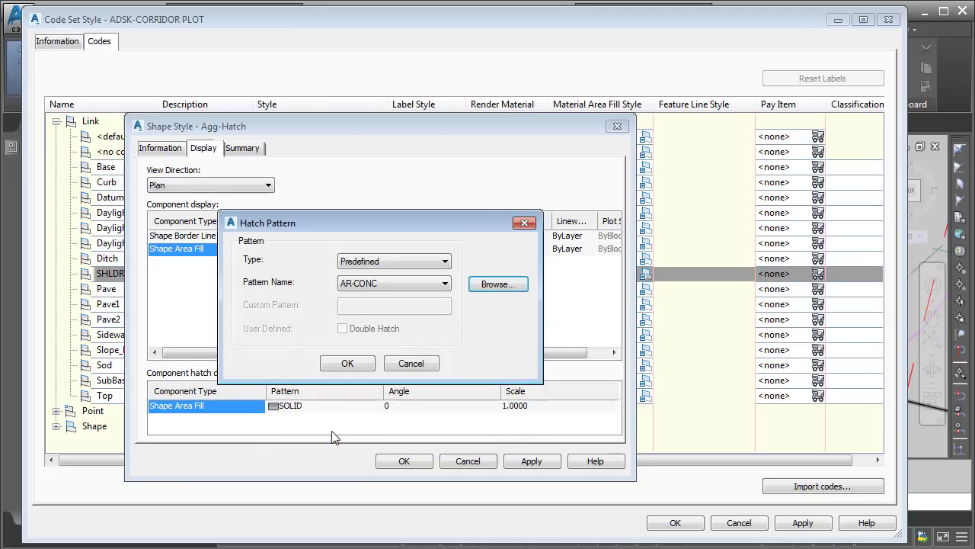
click(349, 364)
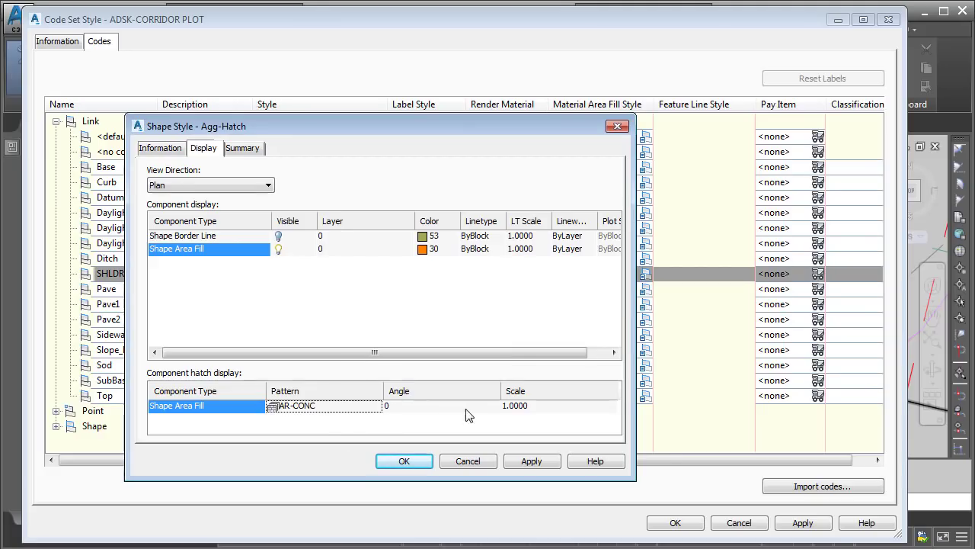
Scale the Agg-Hatch AR-CONC fill to 0.3, assign it to SHLDR, and apply the code set style.
click(517, 407)
text(.3)
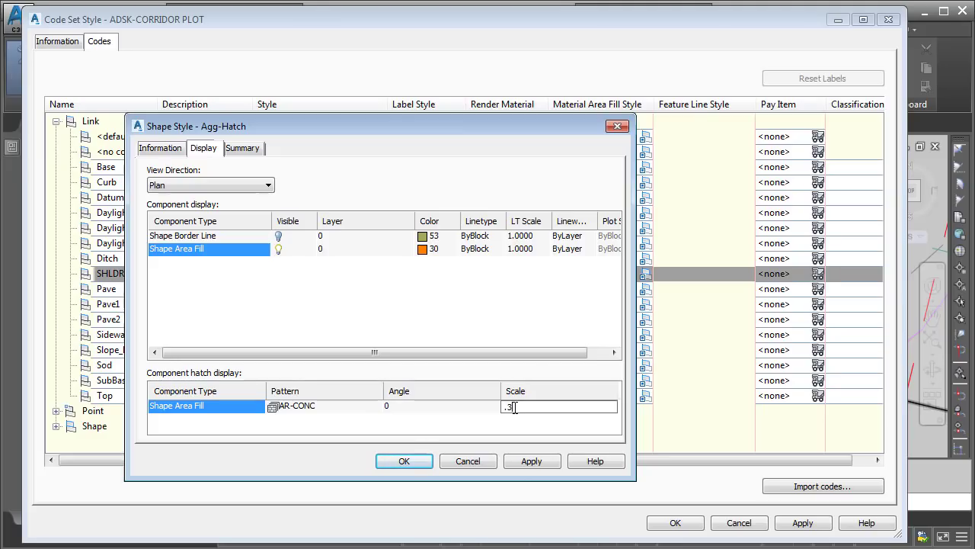
key(Return)
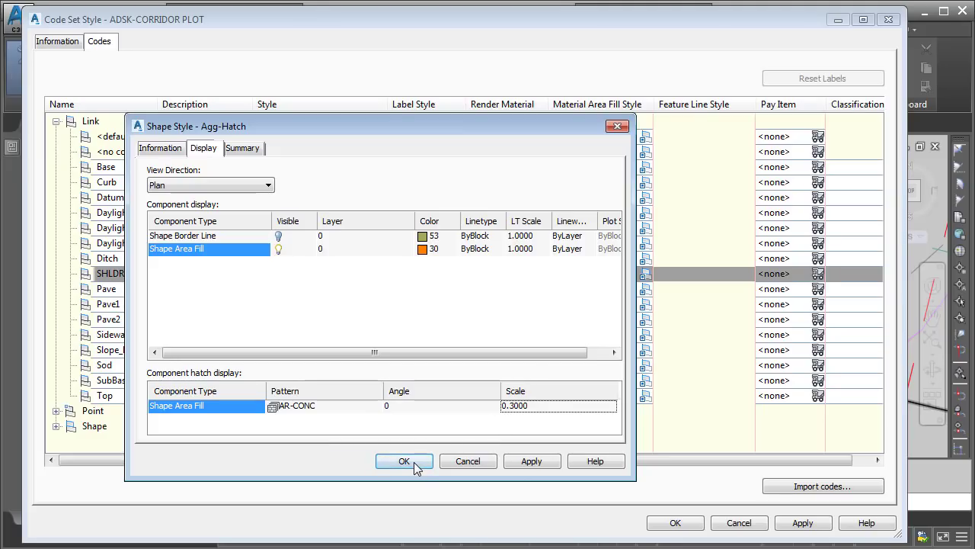
click(414, 462)
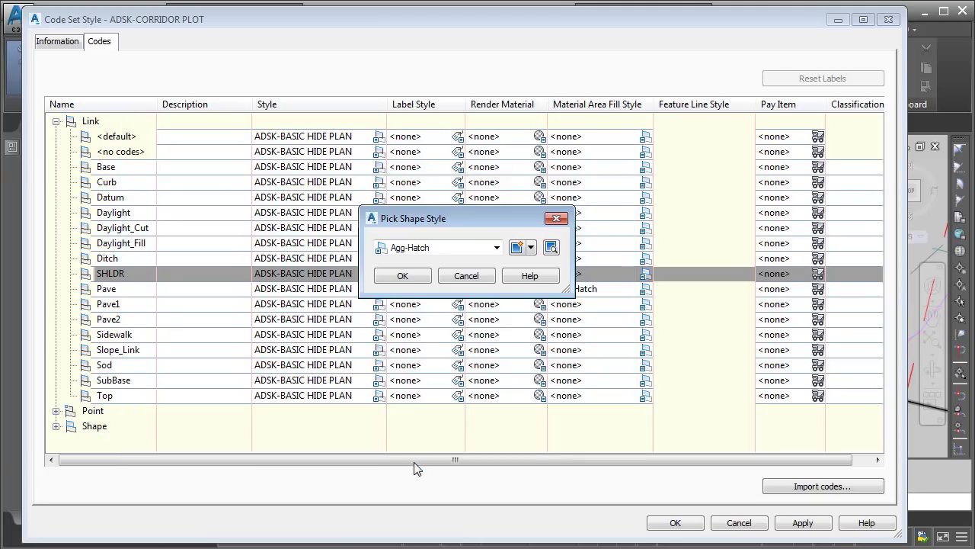
click(406, 276)
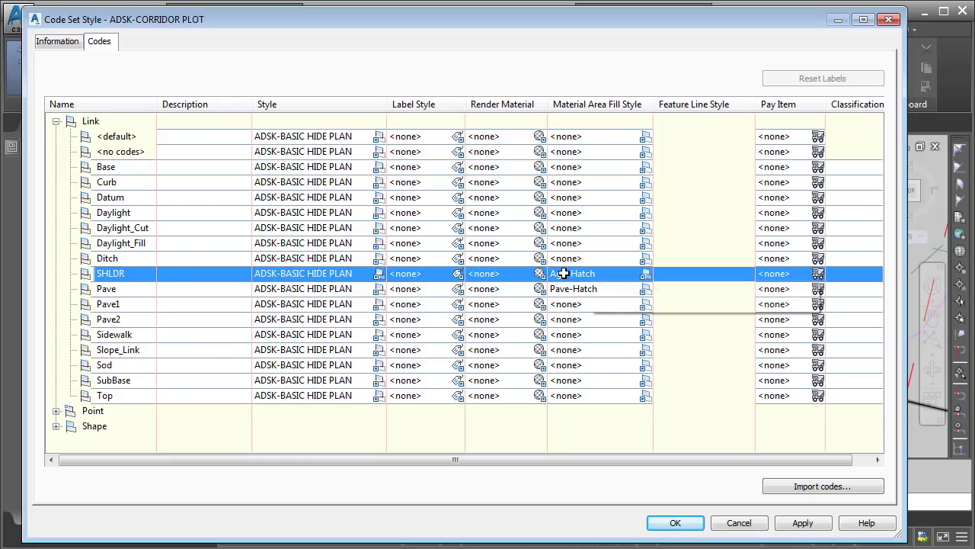
click(672, 522)
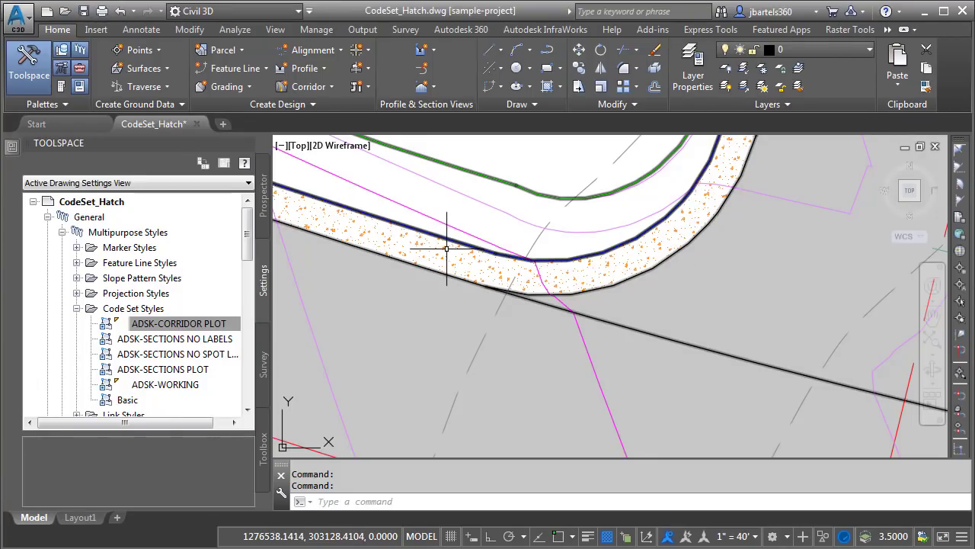
scroll(498, 294, down, 2)
scroll(505, 289, down, 1)
middle_drag(506, 290, 540, 281)
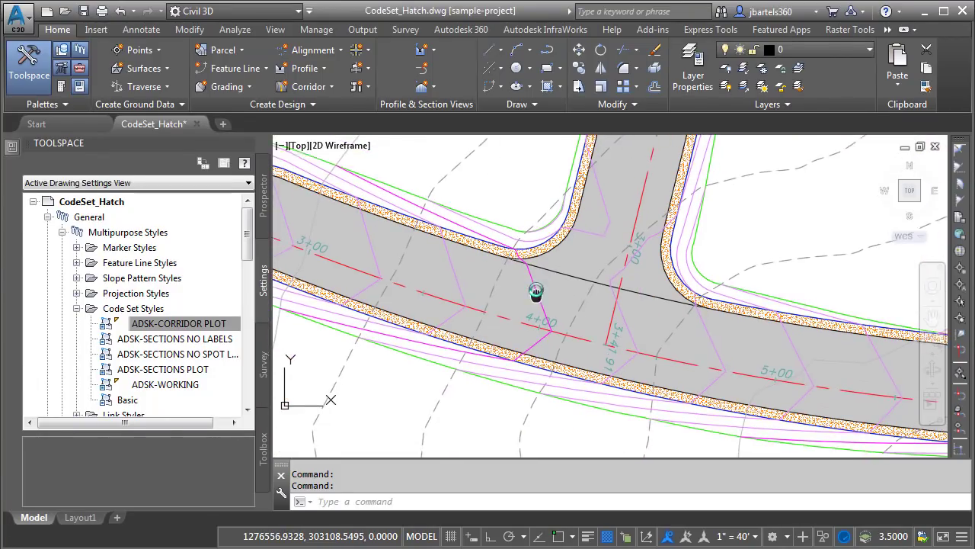